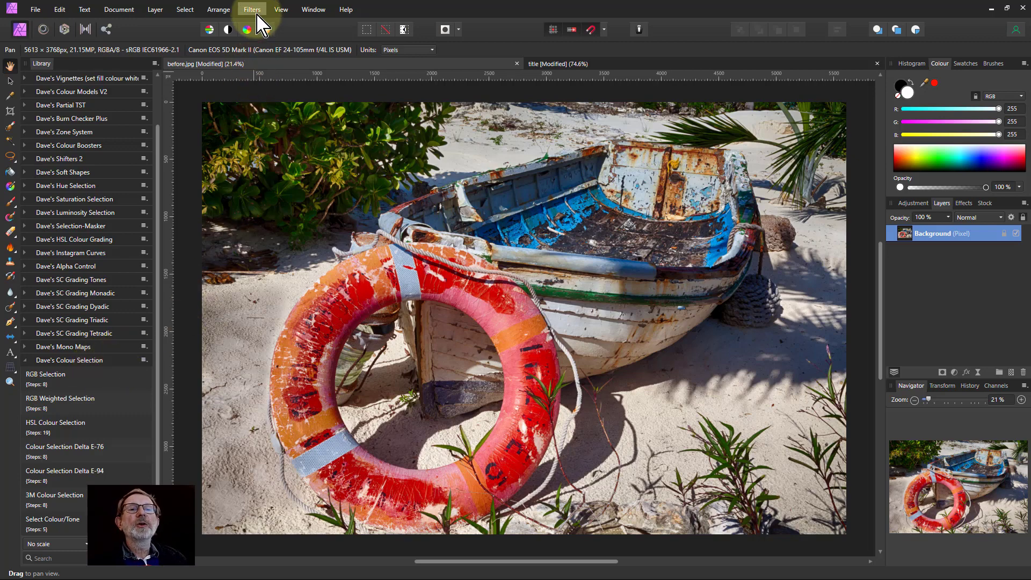
Step: Show the macro Library panel and its menu with Create New Category and Import Macros
click(280, 10)
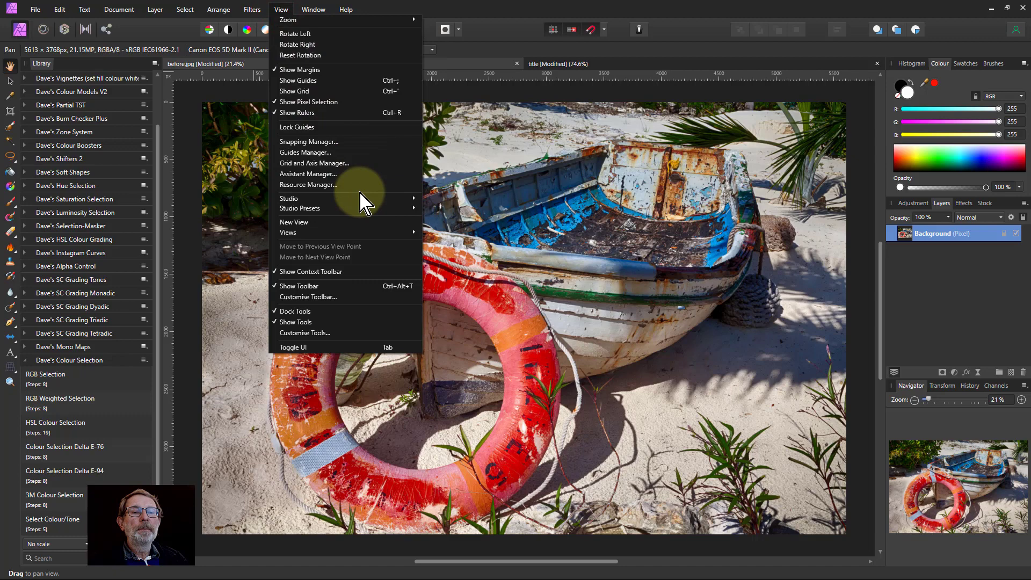
mouse_move(361, 200)
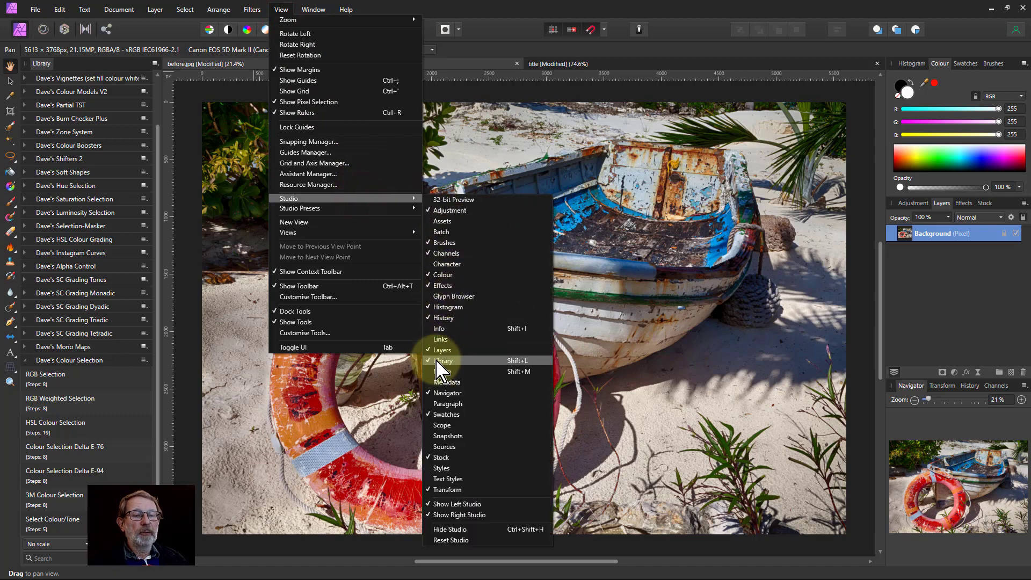
click(155, 65)
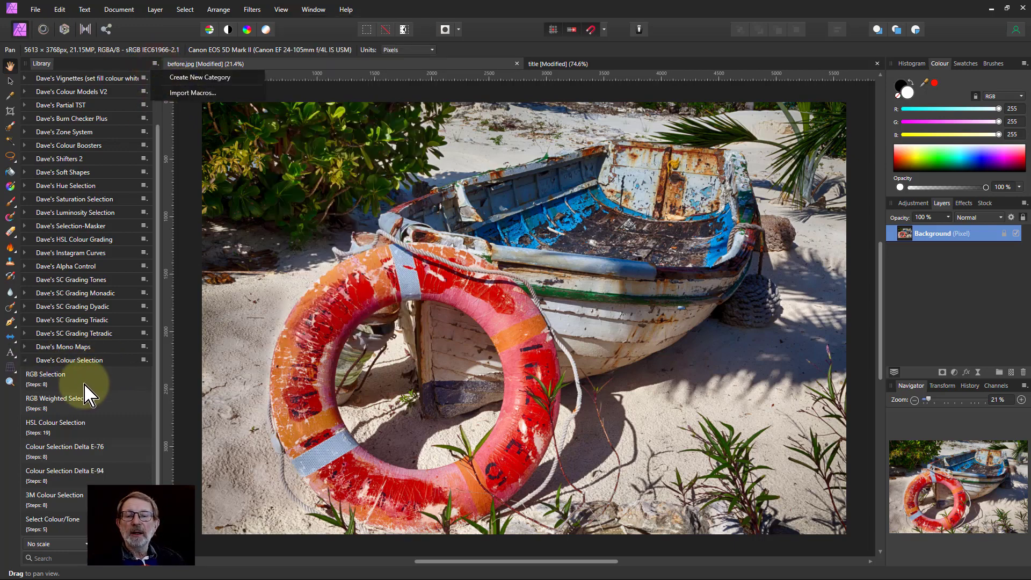
Step: Apply the RGB Selection macro, expand its layer, and sample the boat's blue interior paint
click(46, 379)
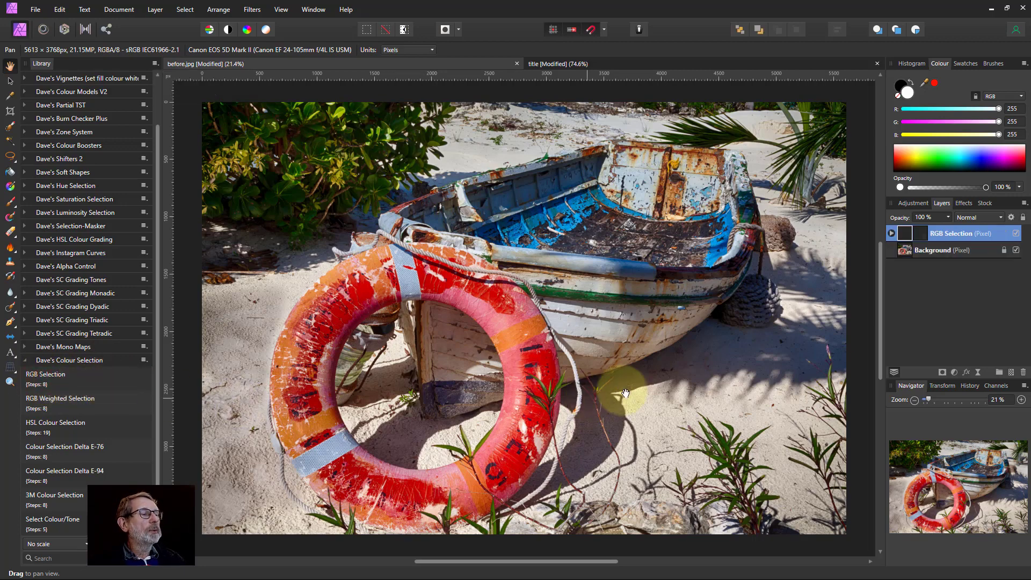
click(890, 233)
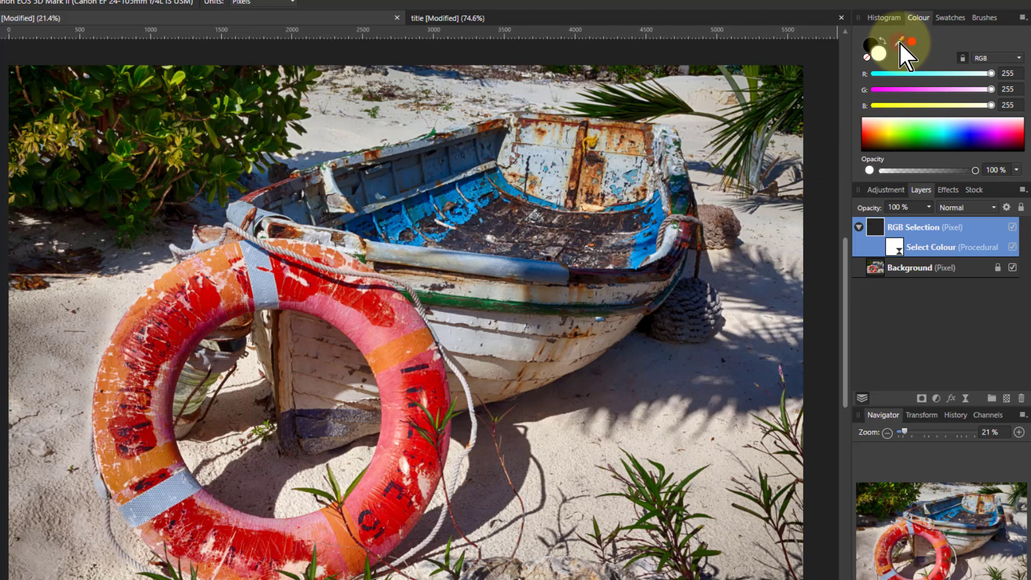
drag(899, 40, 469, 205)
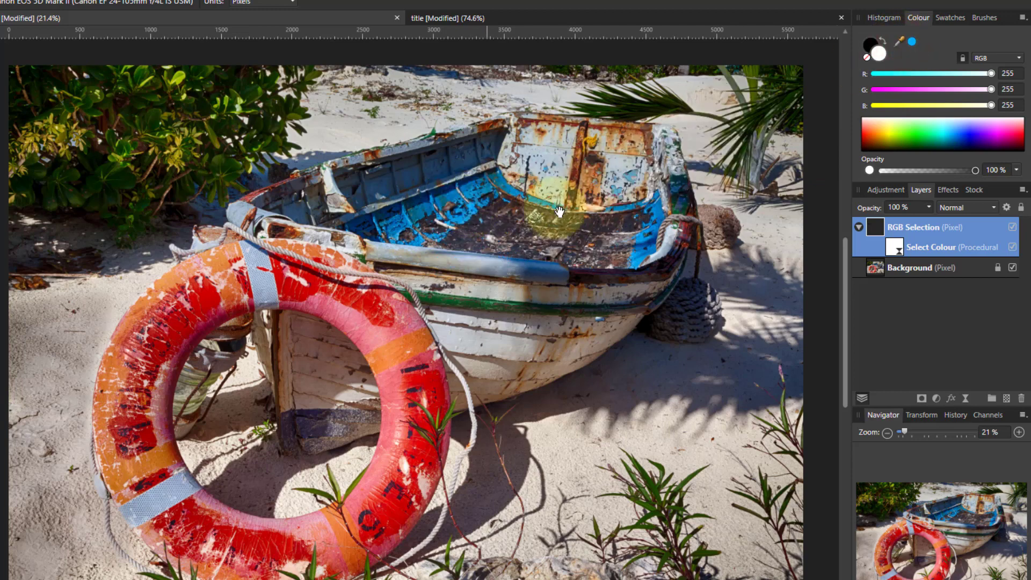
Step: In Select Colour's procedural settings, set the target to Red 0, Green 175, Blue 250
double_click(895, 245)
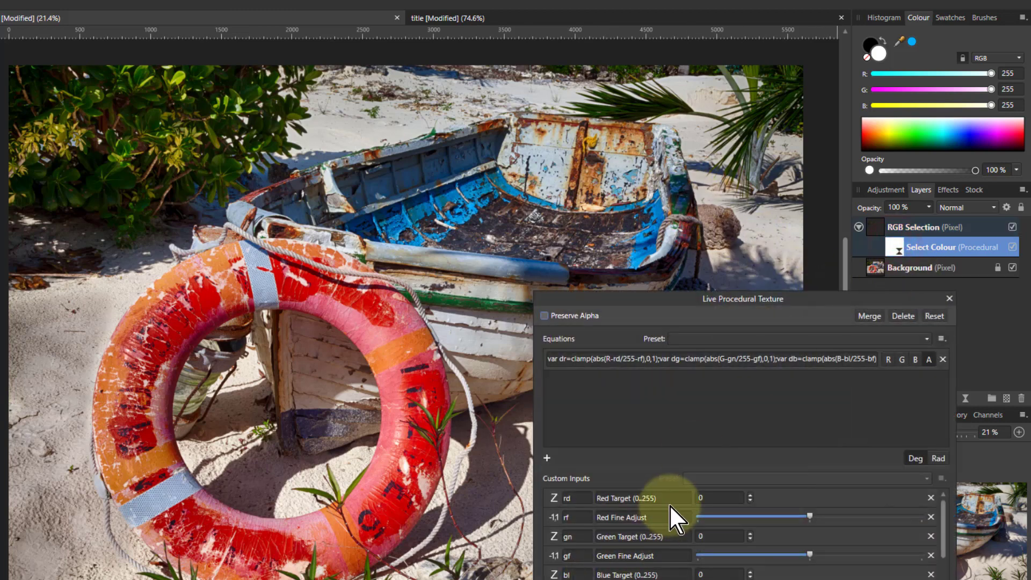
click(900, 43)
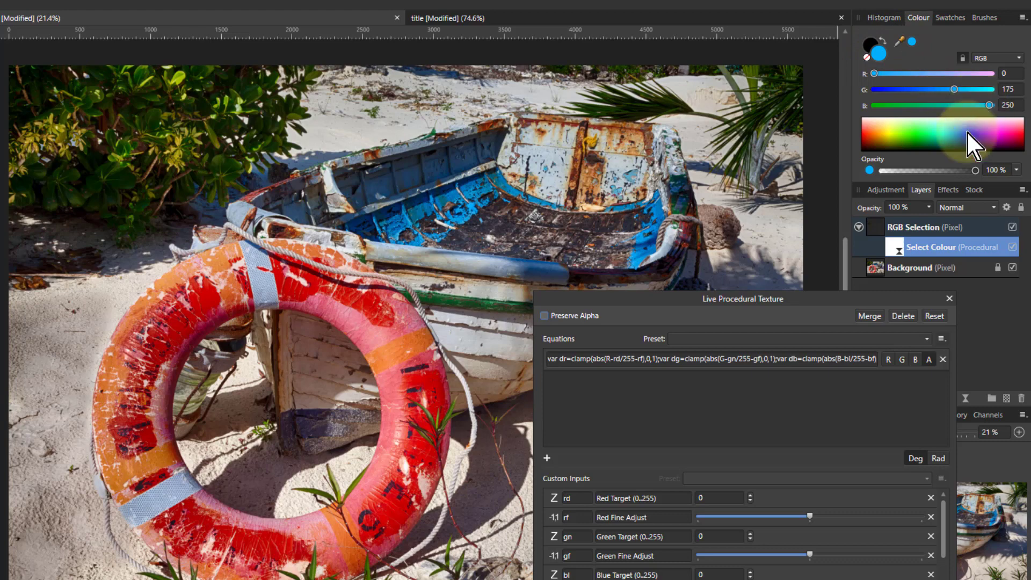
click(722, 537)
text(175)
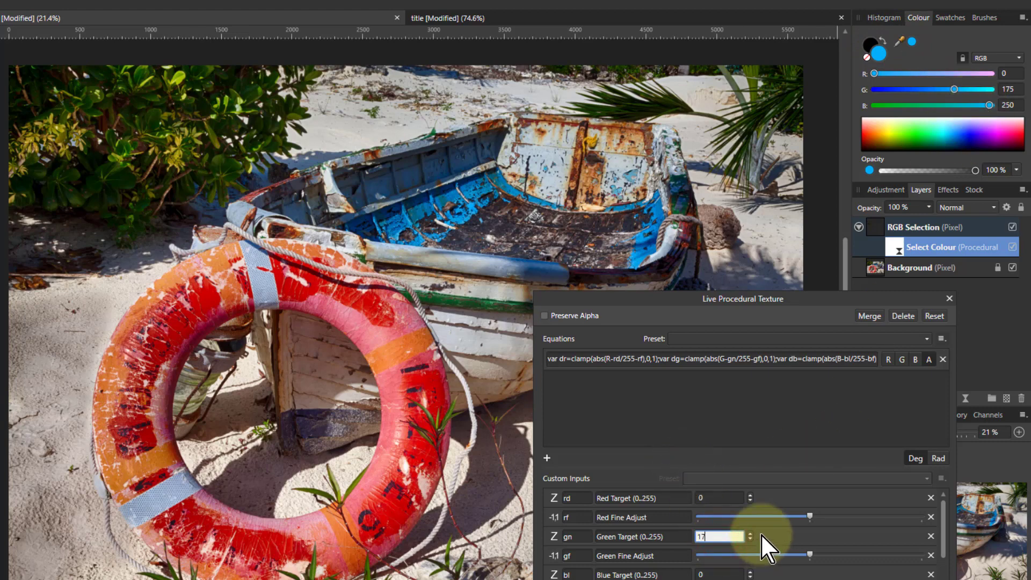
click(724, 573)
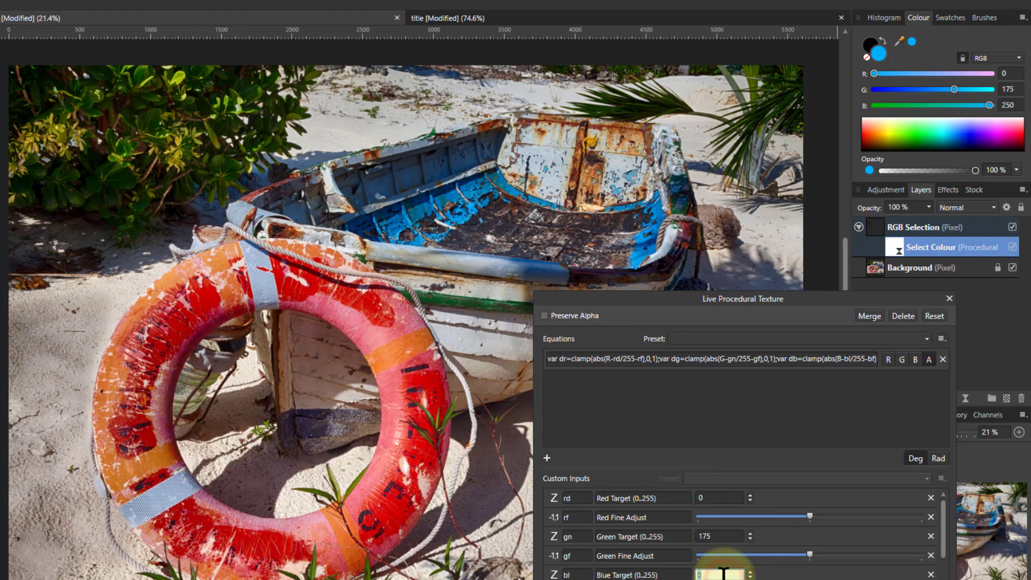
key(Return)
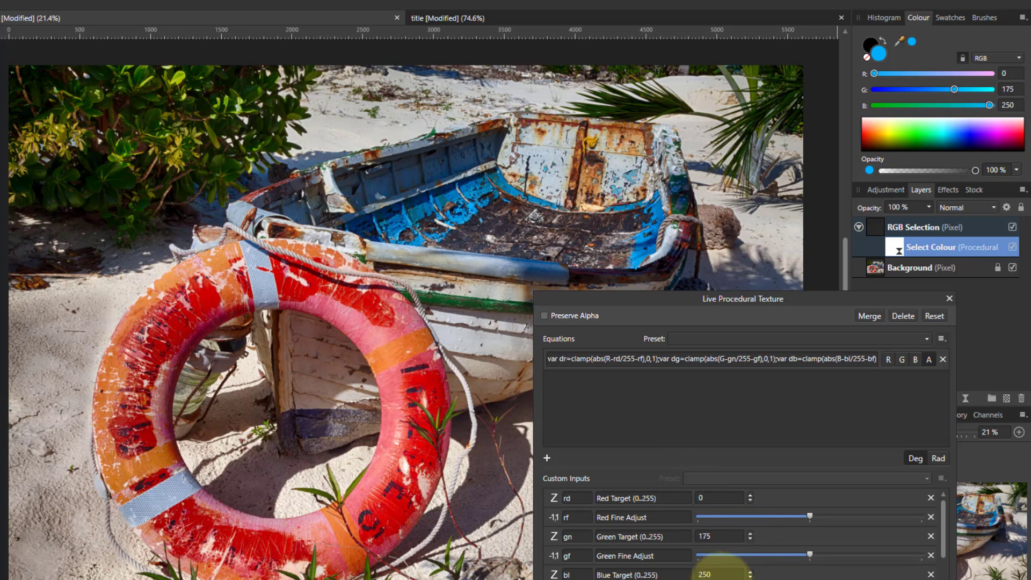
Step: Raise the Tolerance with the background hidden, then restore the background and sample a brown boat patch
click(1012, 267)
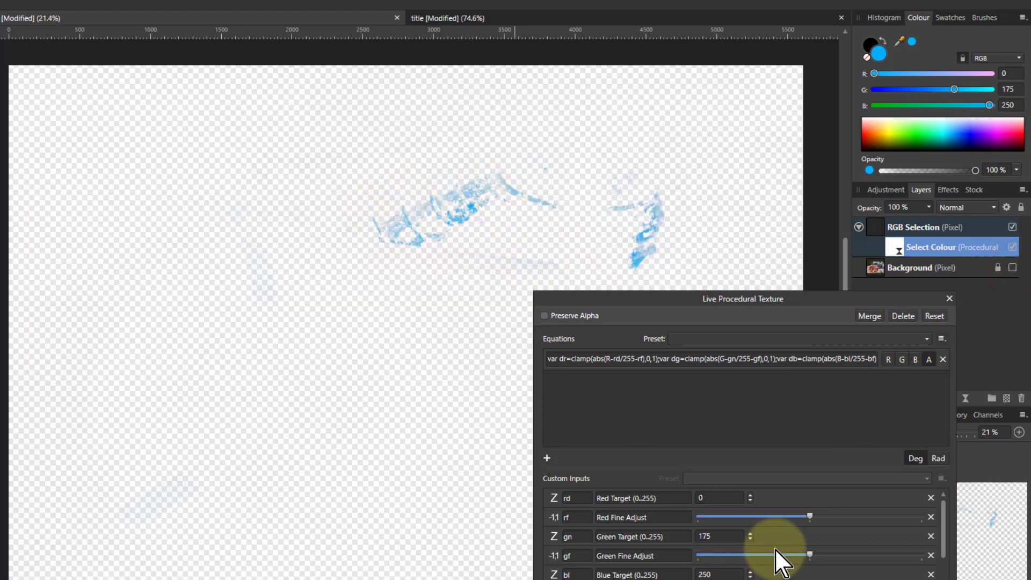
scroll(778, 553, down, 2)
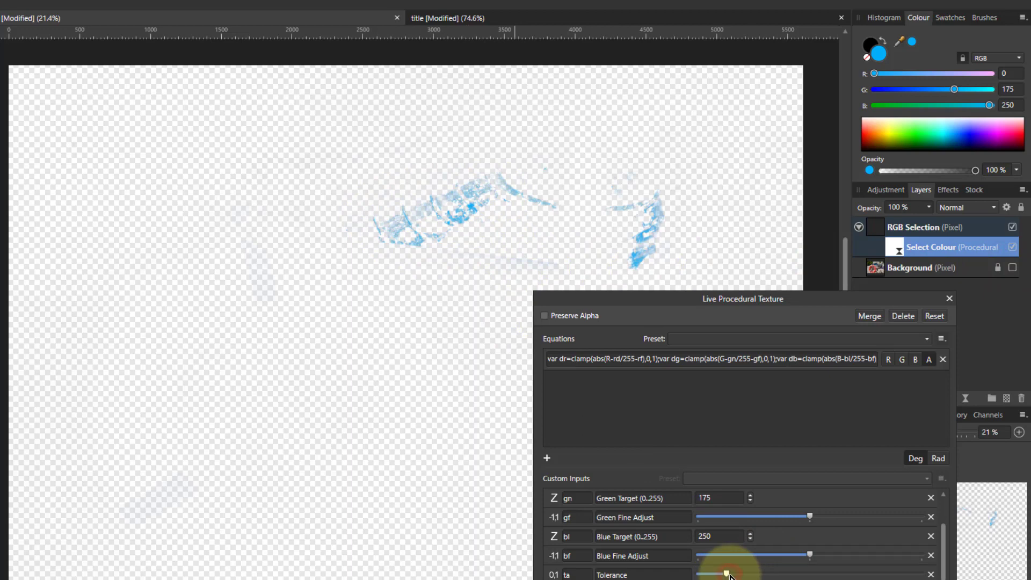
drag(729, 576, 764, 576)
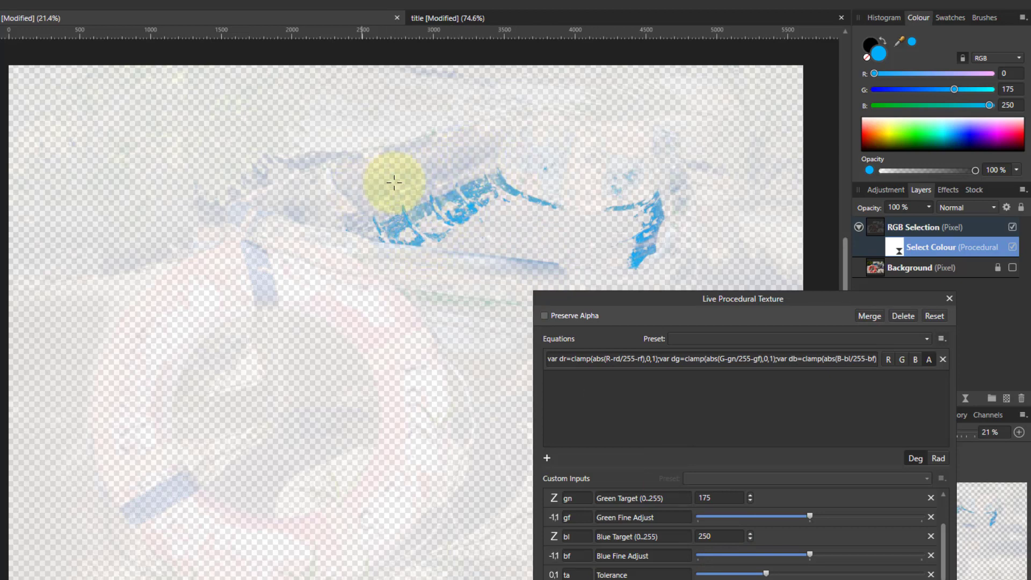
click(1012, 268)
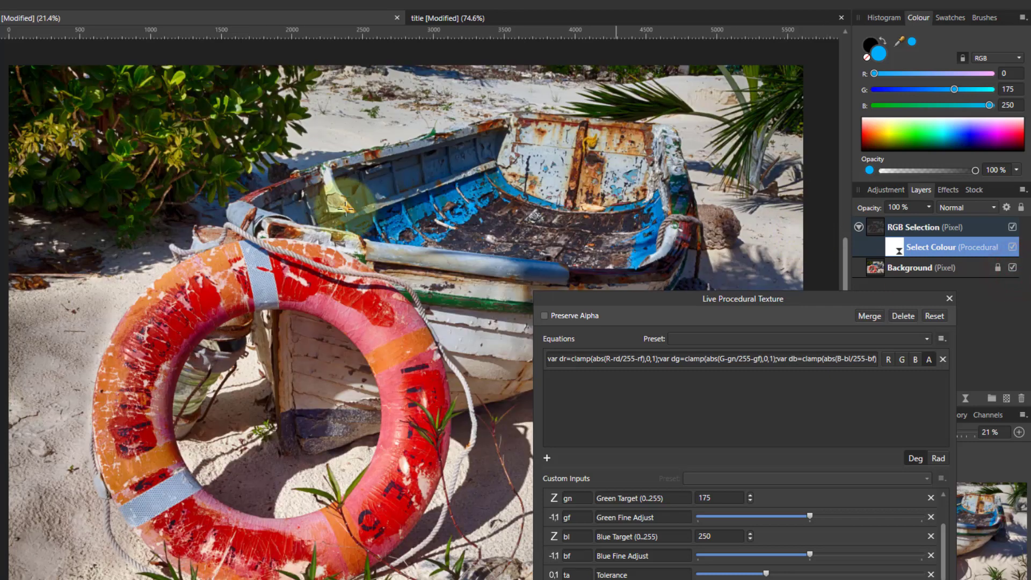
drag(900, 43, 441, 173)
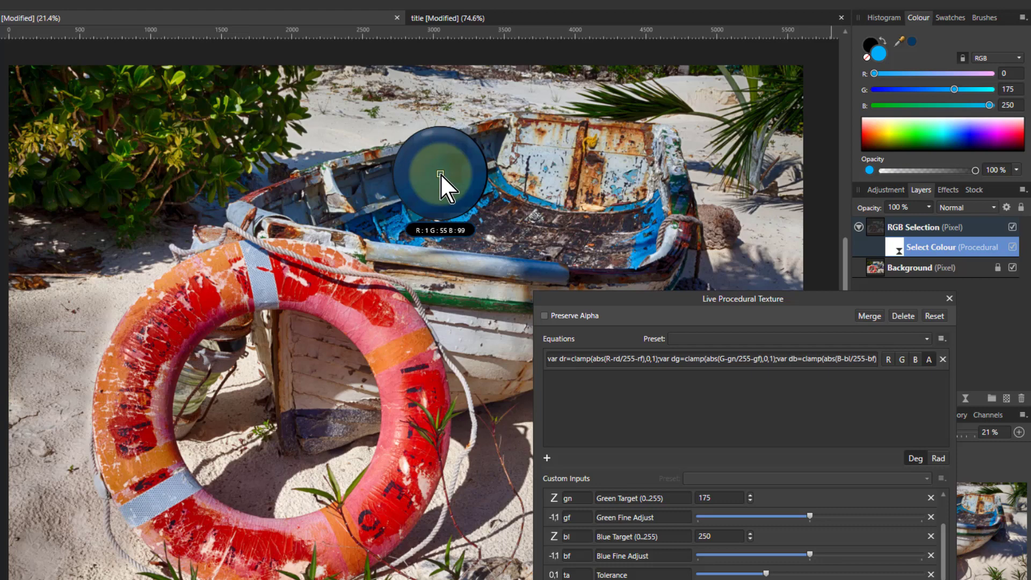
drag(440, 173, 440, 173)
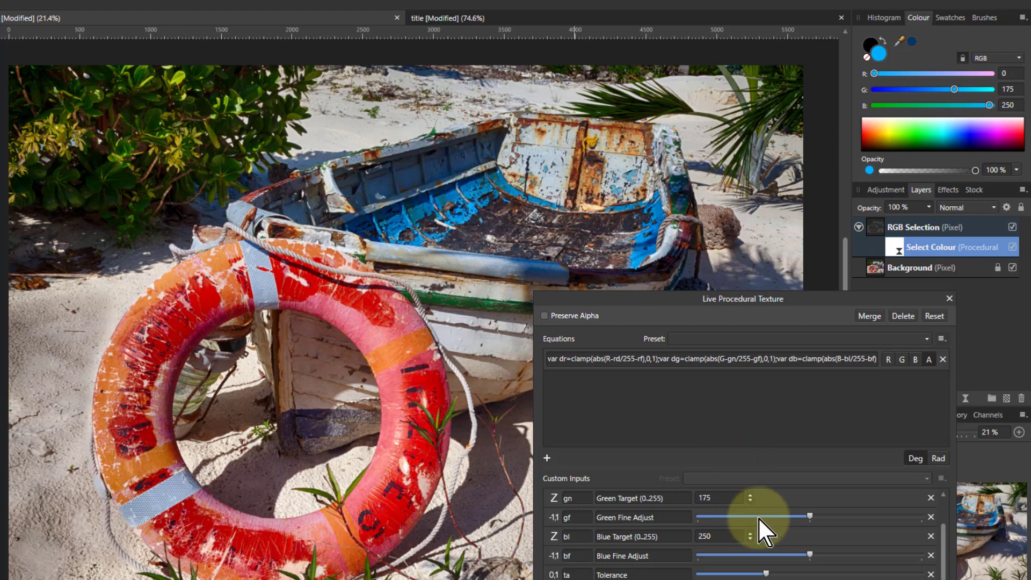
scroll(720, 500, up, 2)
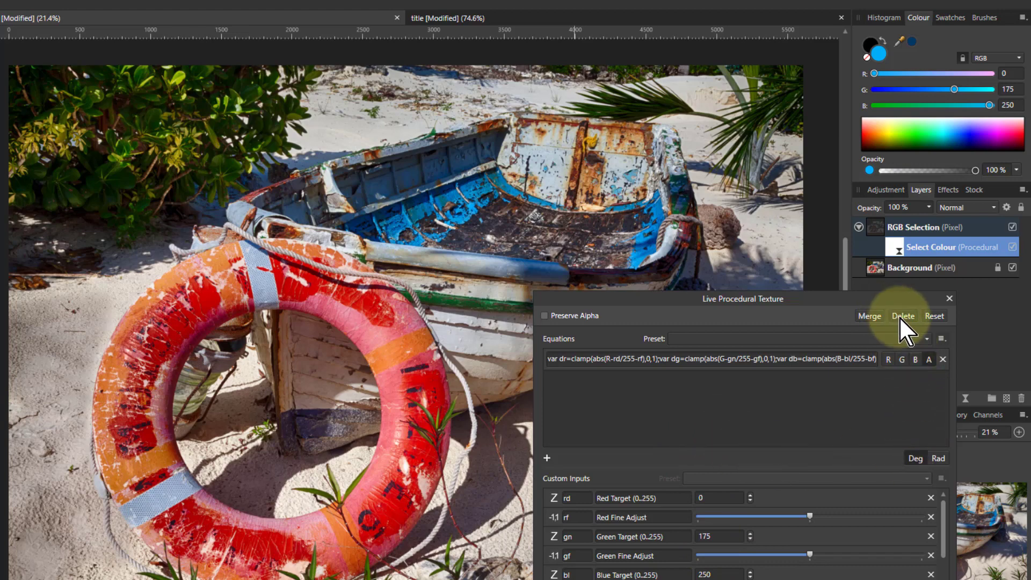
Step: Delete the RGB Selection layer and its Select Colour child
click(881, 223)
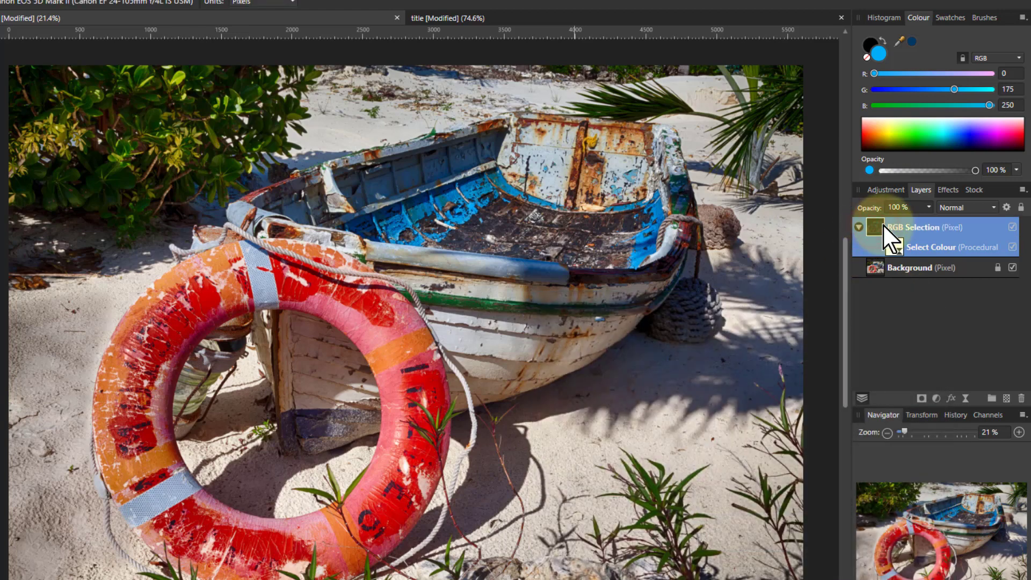
key(Delete)
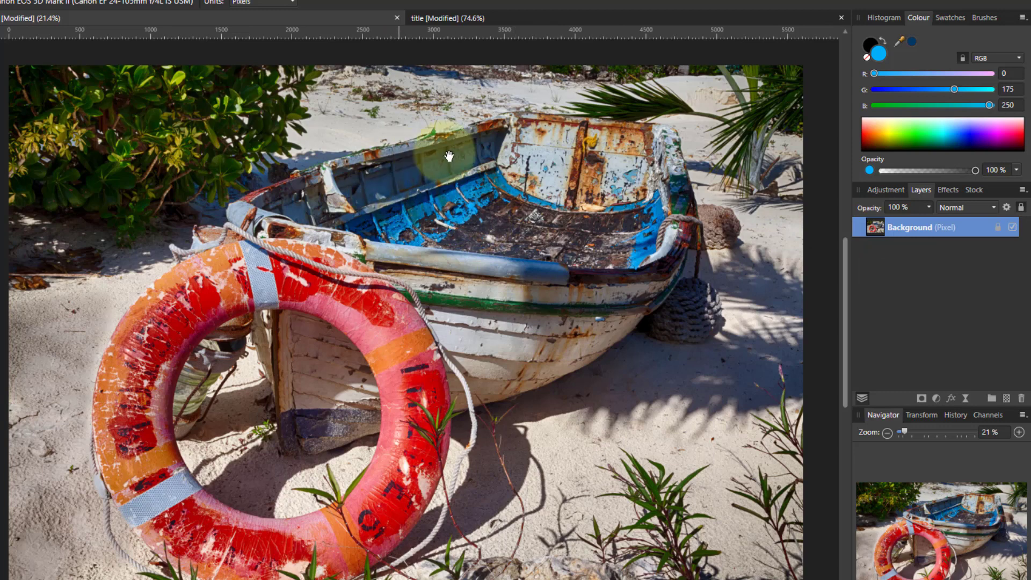
mouse_move(413, 211)
mouse_down()
mouse_move(453, 212)
mouse_move(464, 231)
mouse_up()
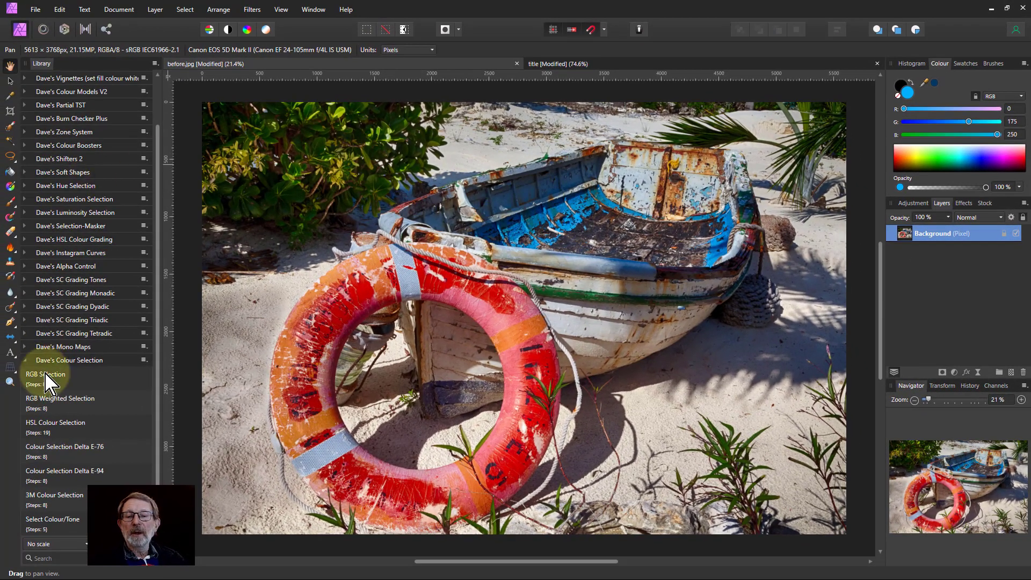
Step: Apply the HSL Colour Selection macro, hide its Soften Edges and Refine layers, and select Select Colour
click(57, 427)
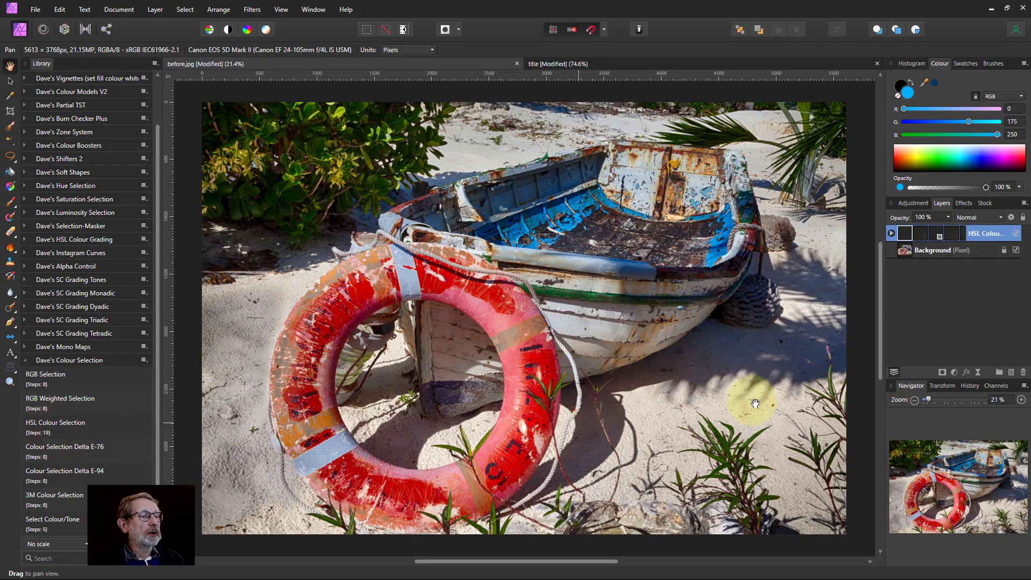
click(891, 233)
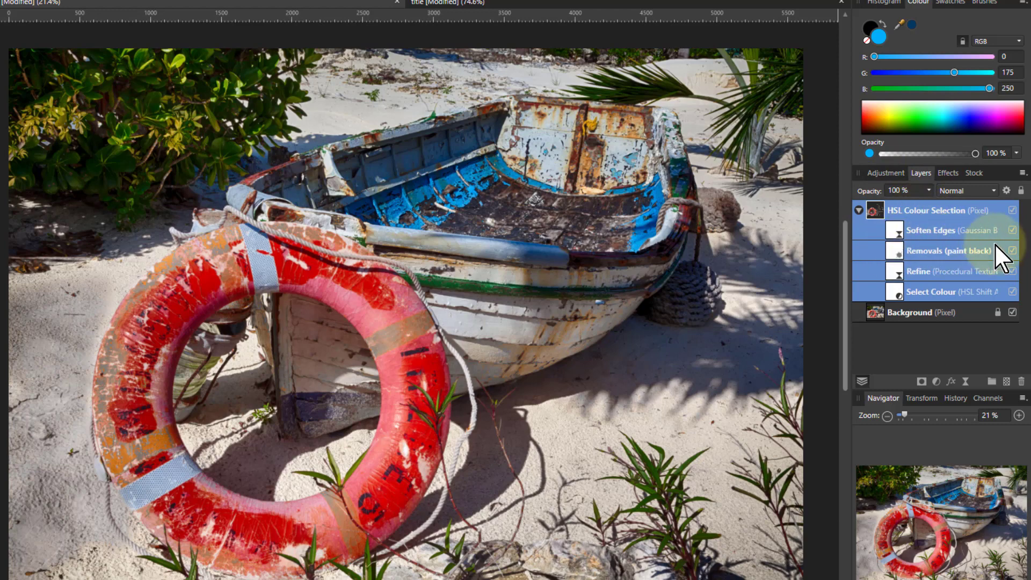
click(1013, 231)
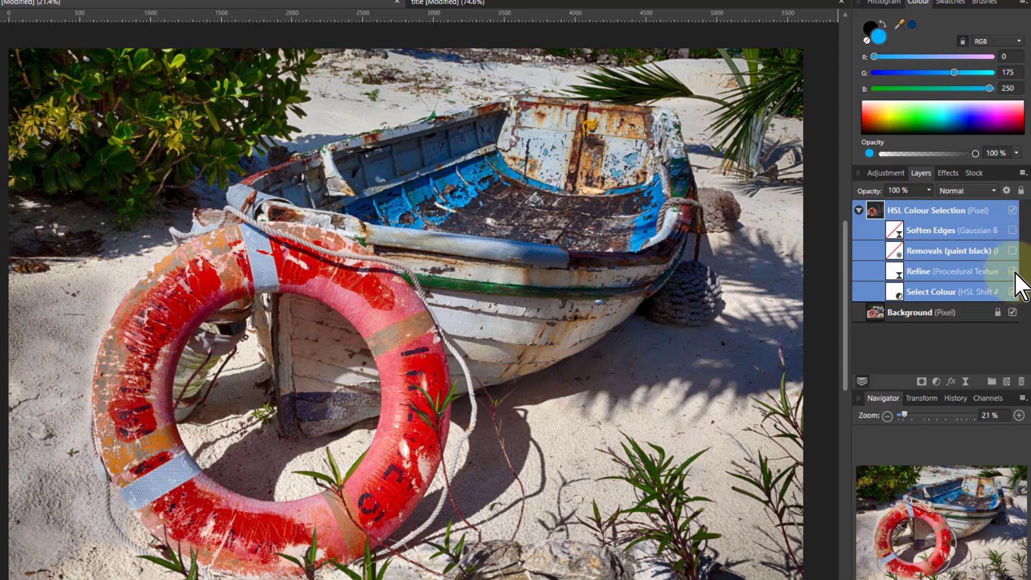
click(1012, 271)
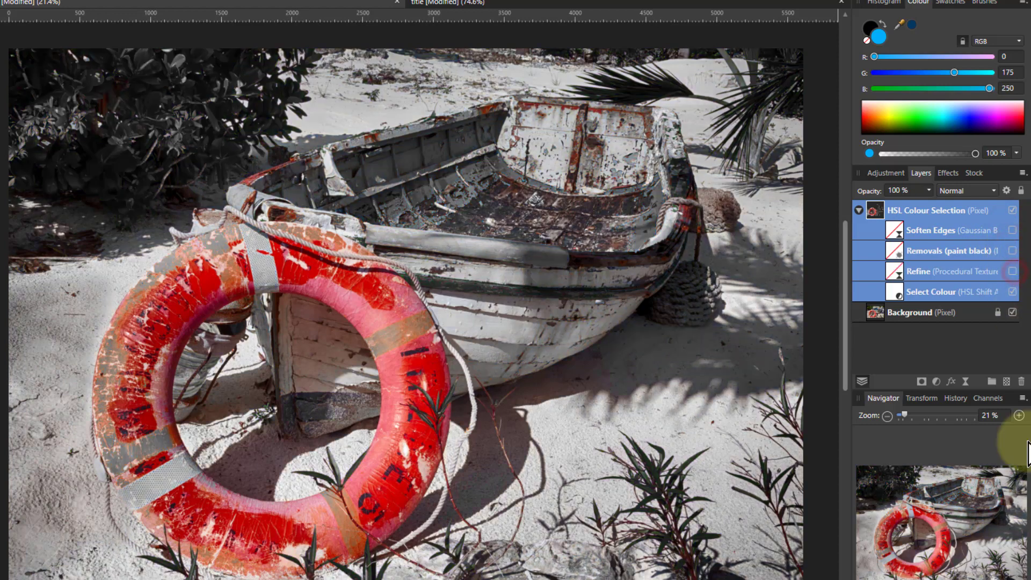
click(896, 291)
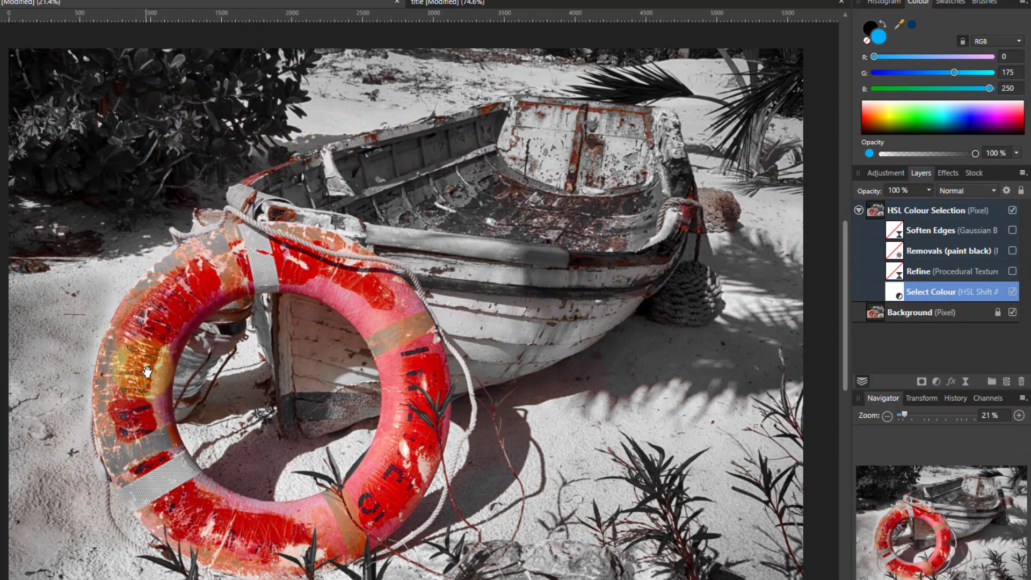
Step: In the HSL settings, pick the red range and drag its hue wheel round to blue
double_click(897, 296)
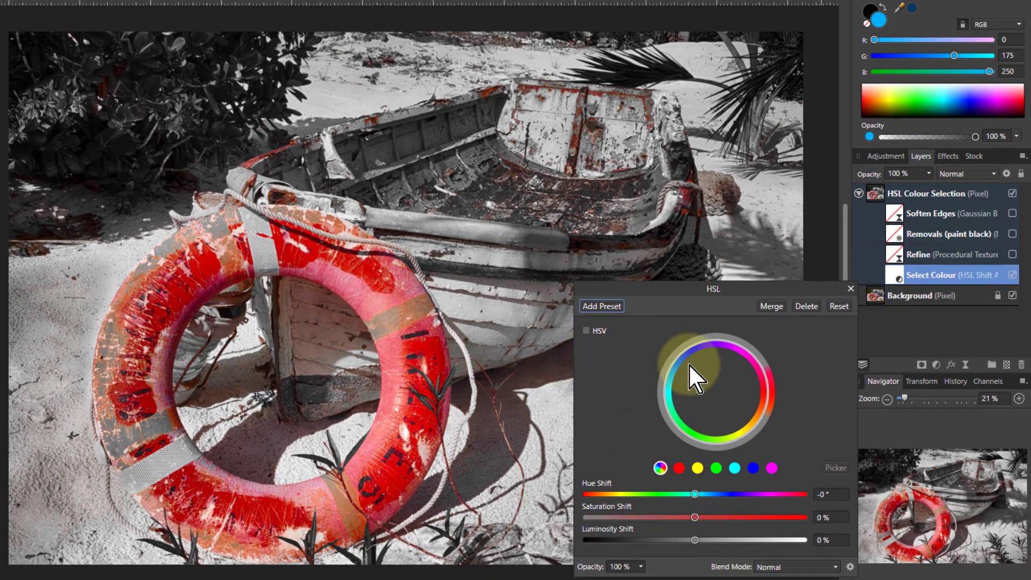
click(678, 468)
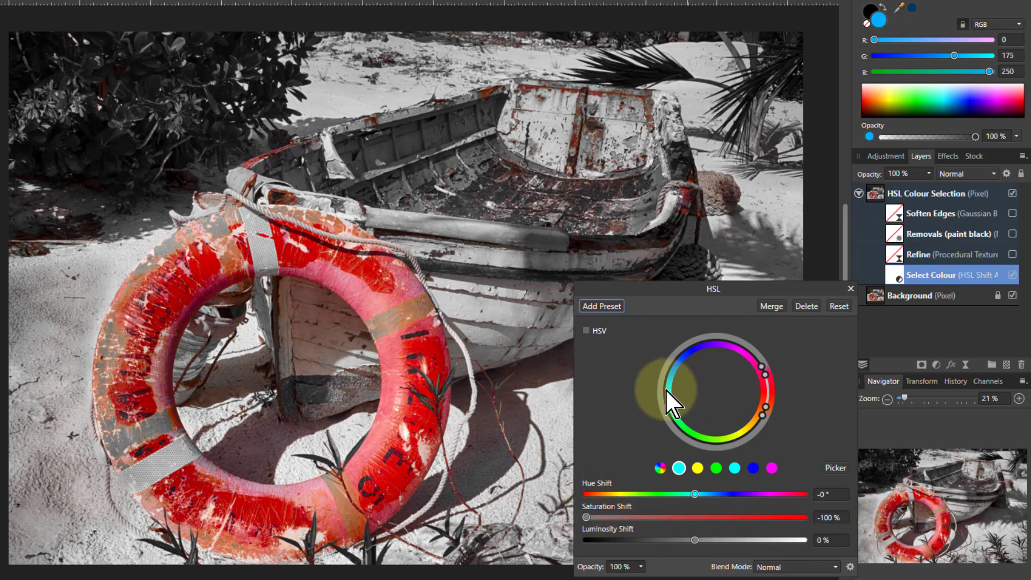
drag(665, 389, 759, 423)
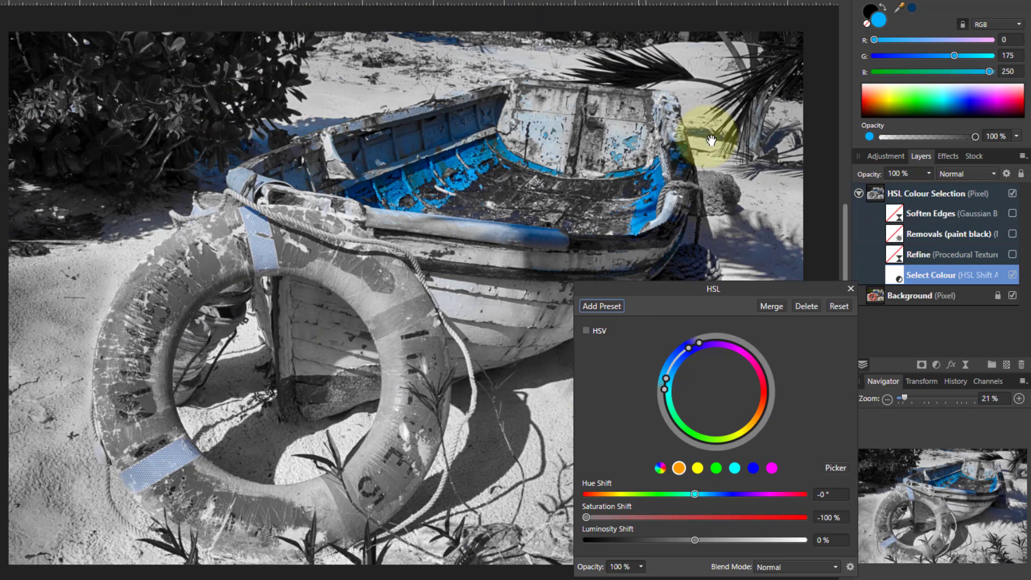
click(850, 289)
Step: With the Background hidden, drag Refine's Remove Near Monochrome slider right to drop near-grey areas
double_click(898, 253)
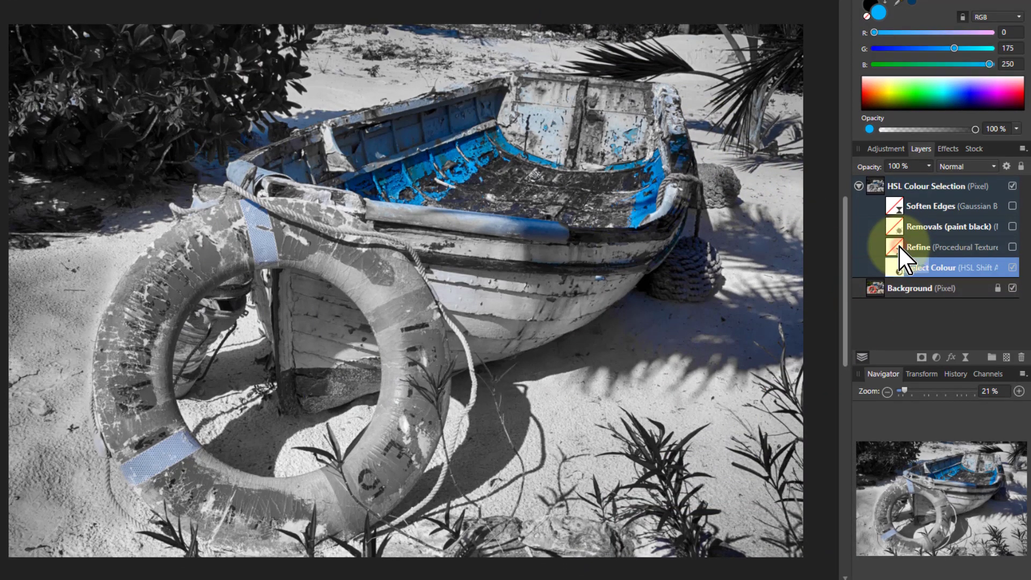
click(1012, 254)
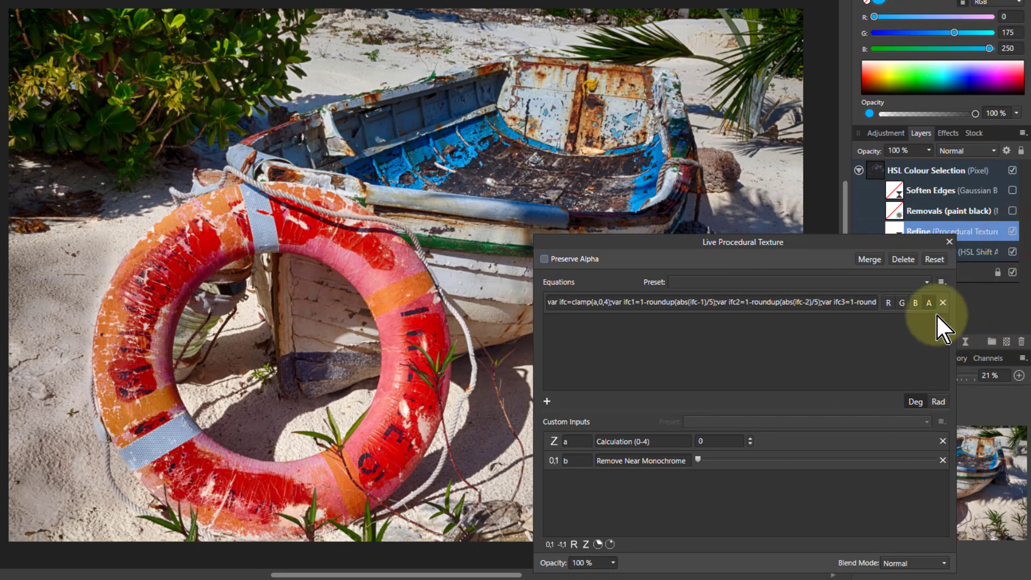
click(1012, 273)
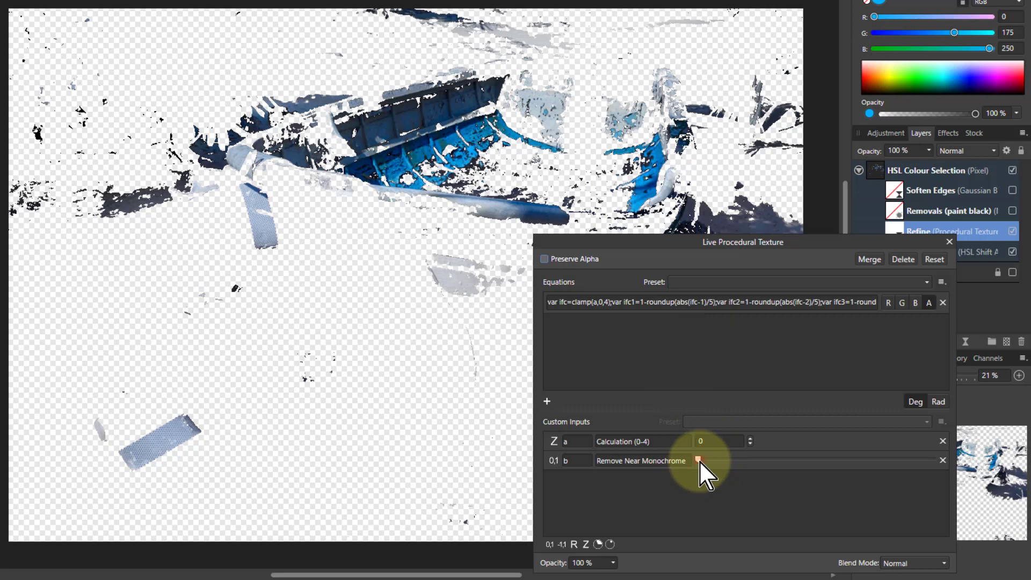
drag(708, 459, 716, 459)
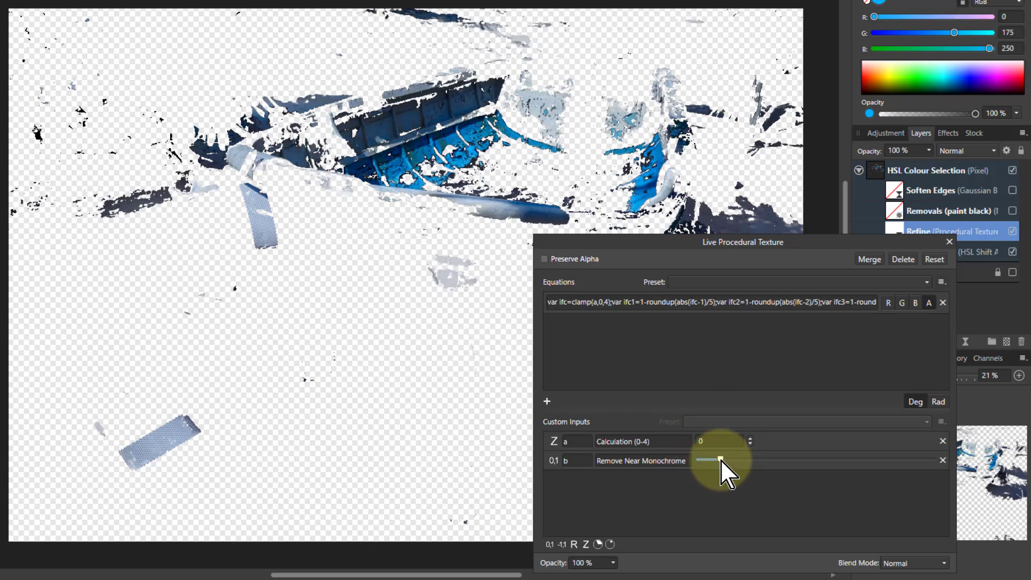
drag(720, 459, 740, 459)
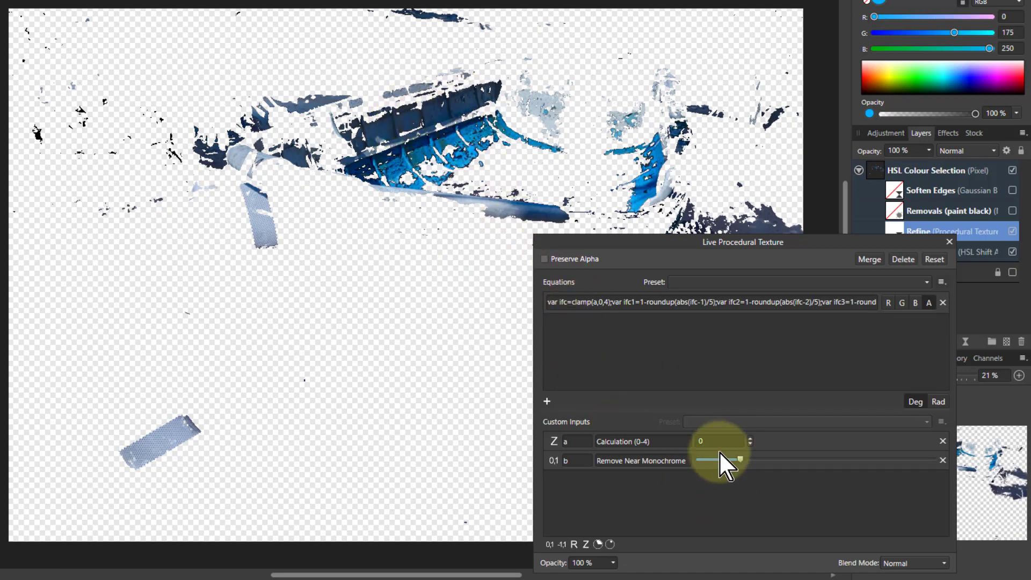
scroll(716, 444, up, 1)
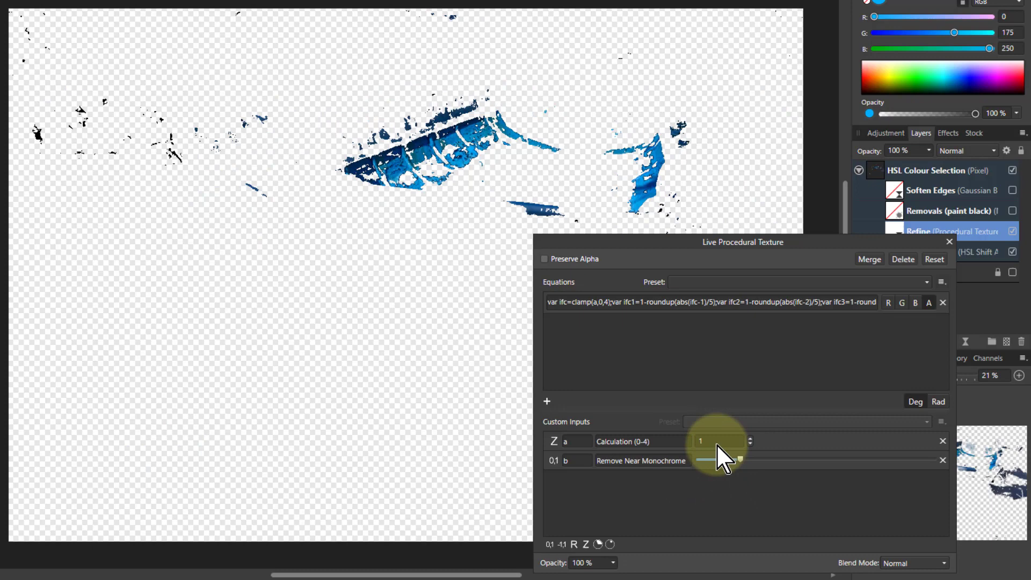
scroll(717, 444, up, 1)
scroll(716, 443, up, 1)
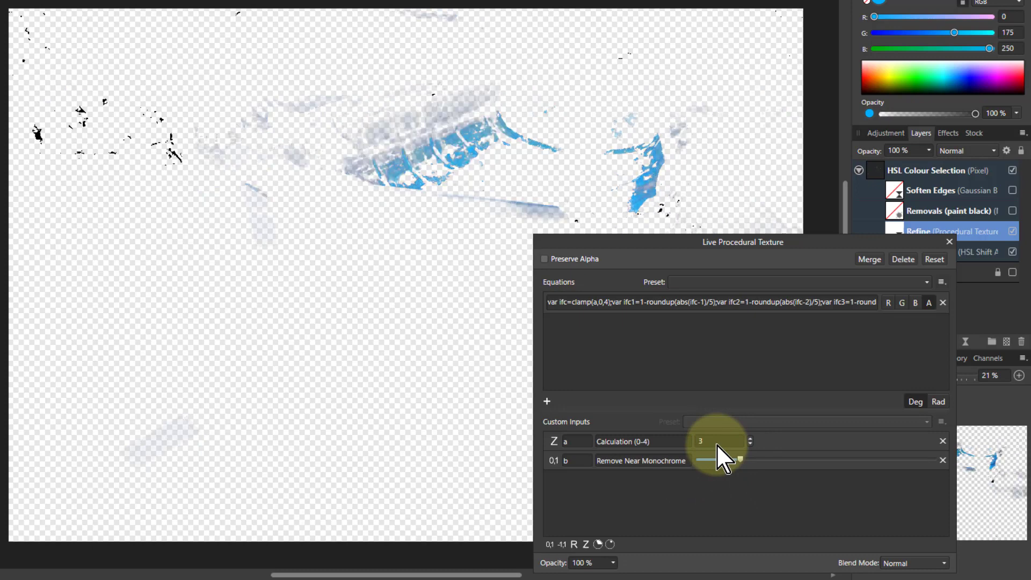
scroll(716, 444, down, 1)
scroll(716, 444, down, 2)
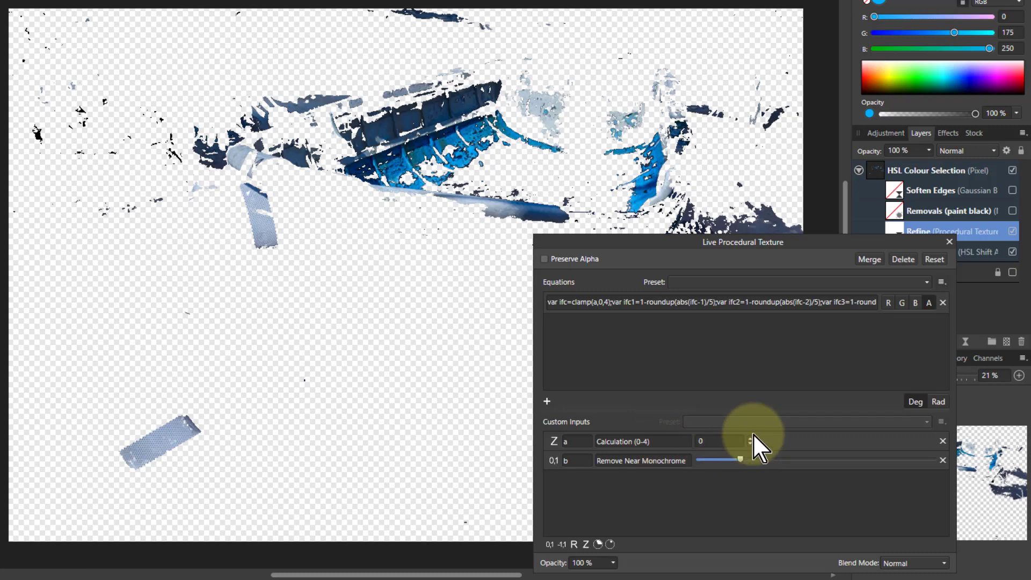
Step: Select and switch on the Removals (paint black) layer with the colour reset to black
click(949, 242)
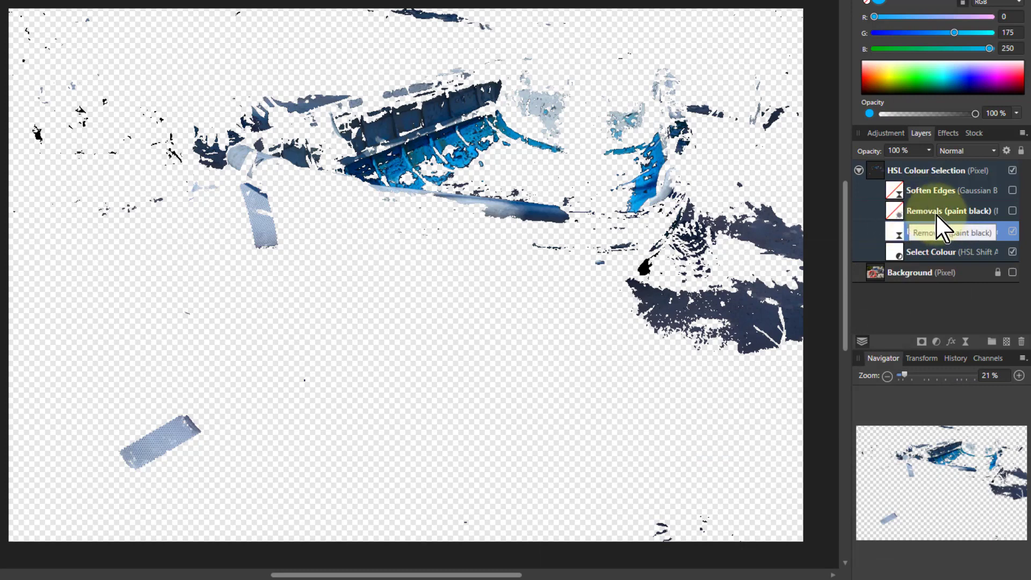
click(897, 209)
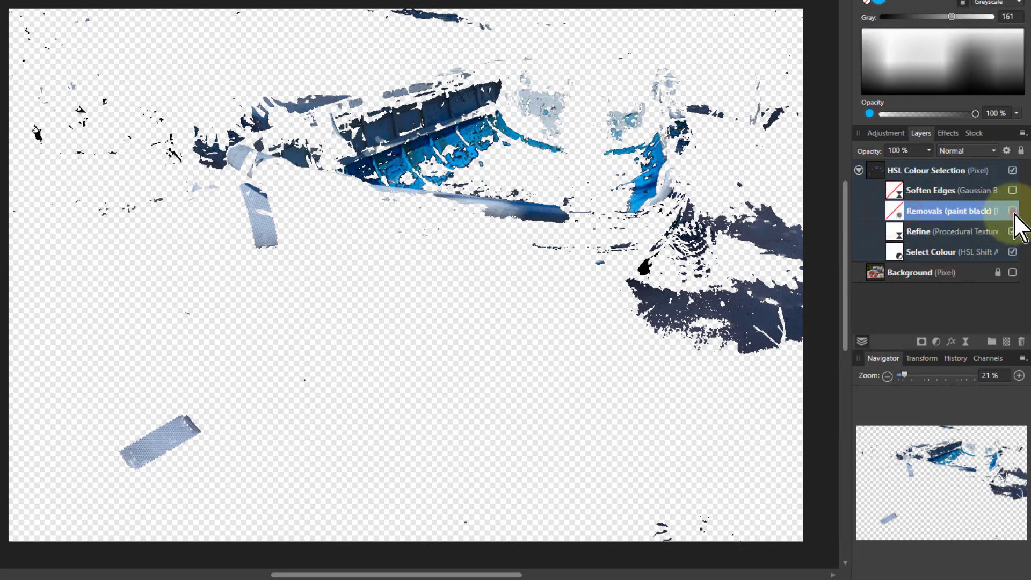
click(1013, 211)
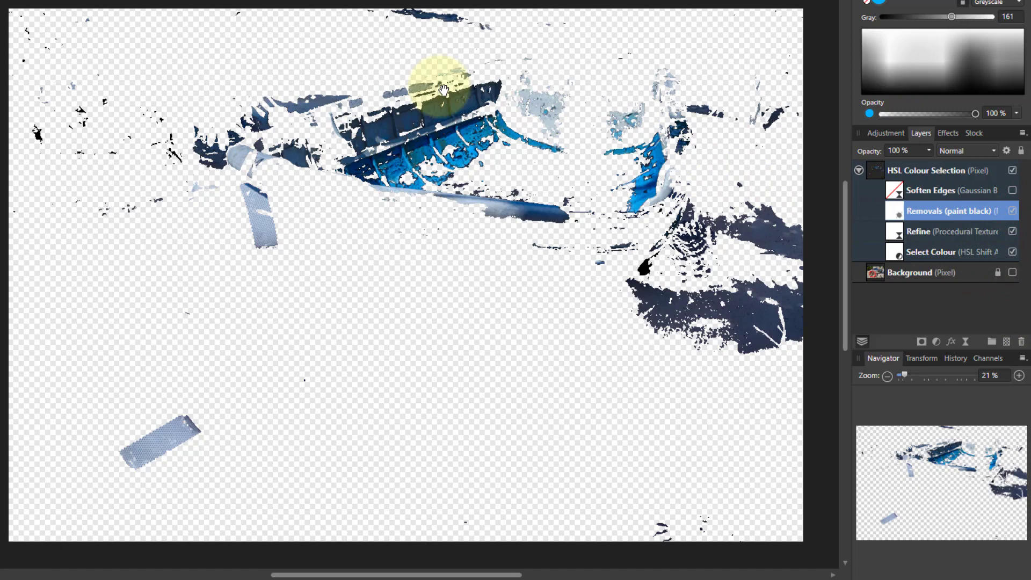
key(d)
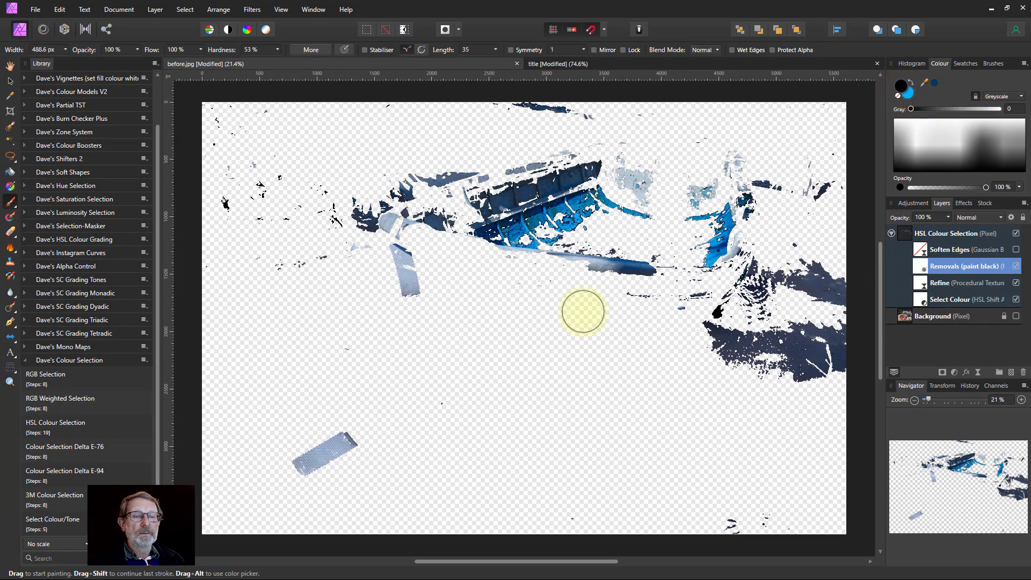
Step: Paint out the stray fragments at lower left, left of the boat, upper left and right side
drag(349, 439, 299, 466)
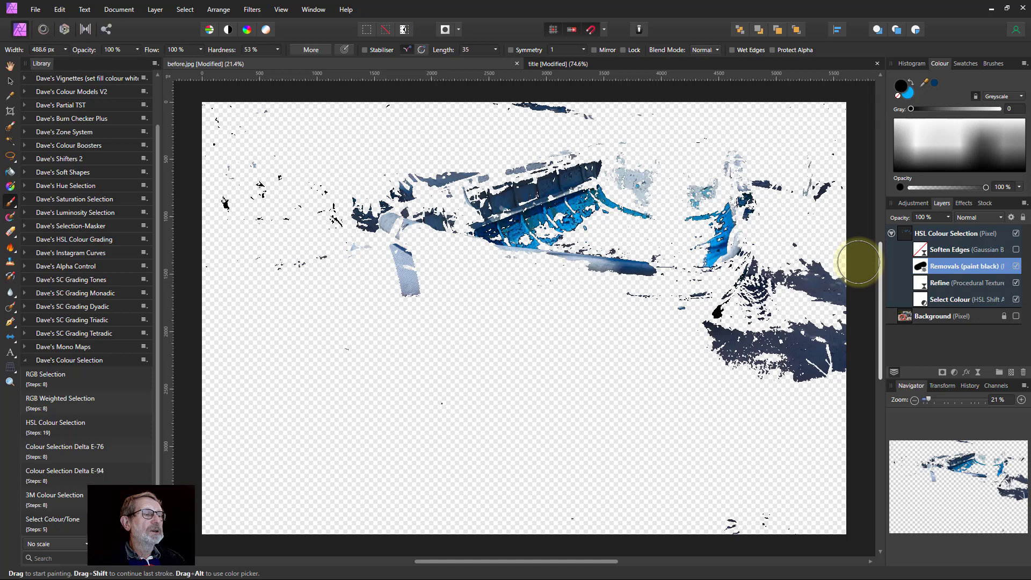
click(413, 306)
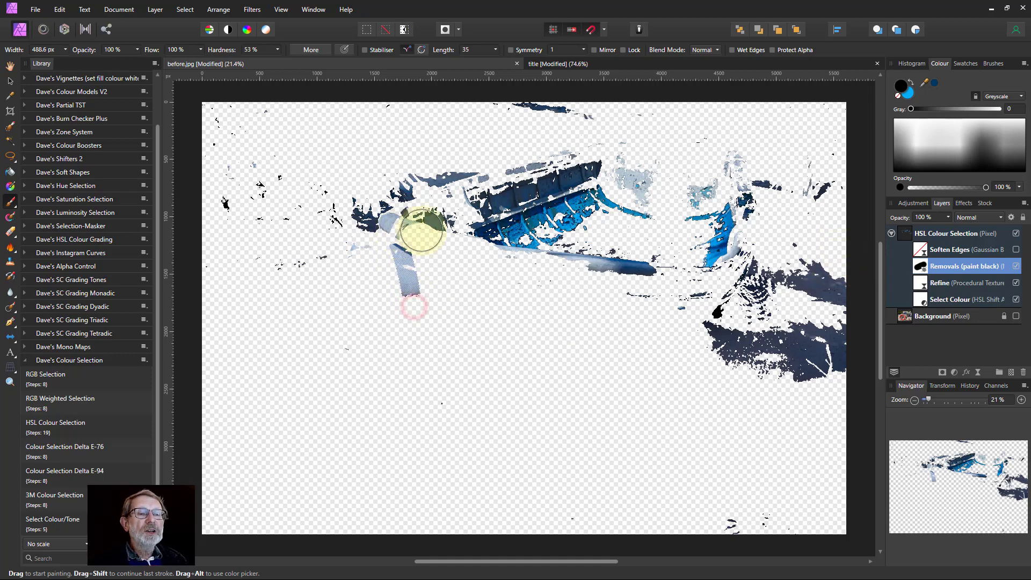
mouse_move(421, 229)
mouse_down()
mouse_move(385, 211)
mouse_move(341, 216)
mouse_move(386, 223)
mouse_move(344, 228)
mouse_up()
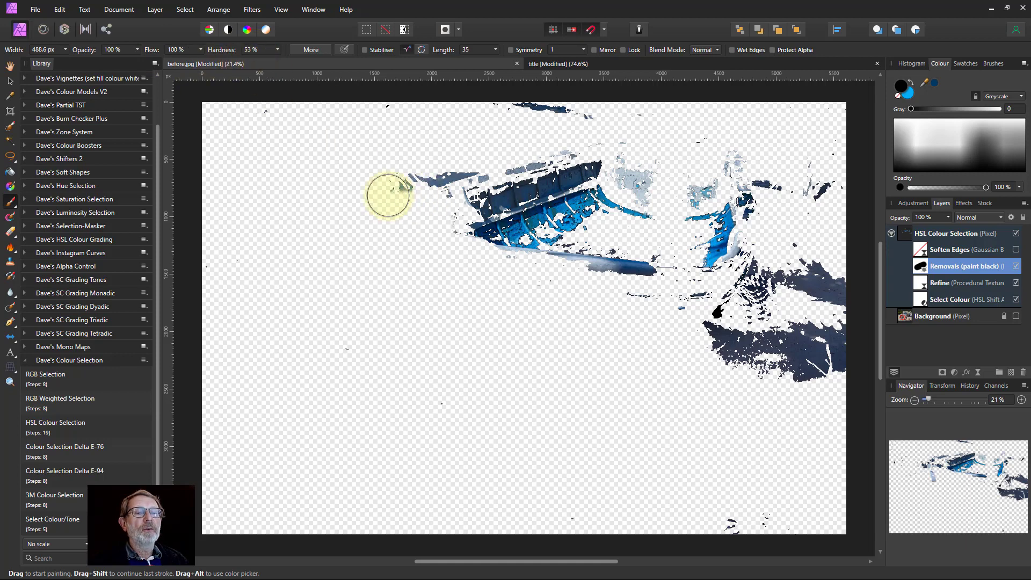
mouse_move(387, 195)
mouse_down()
mouse_move(464, 176)
mouse_move(517, 132)
mouse_move(598, 116)
mouse_move(490, 96)
mouse_up()
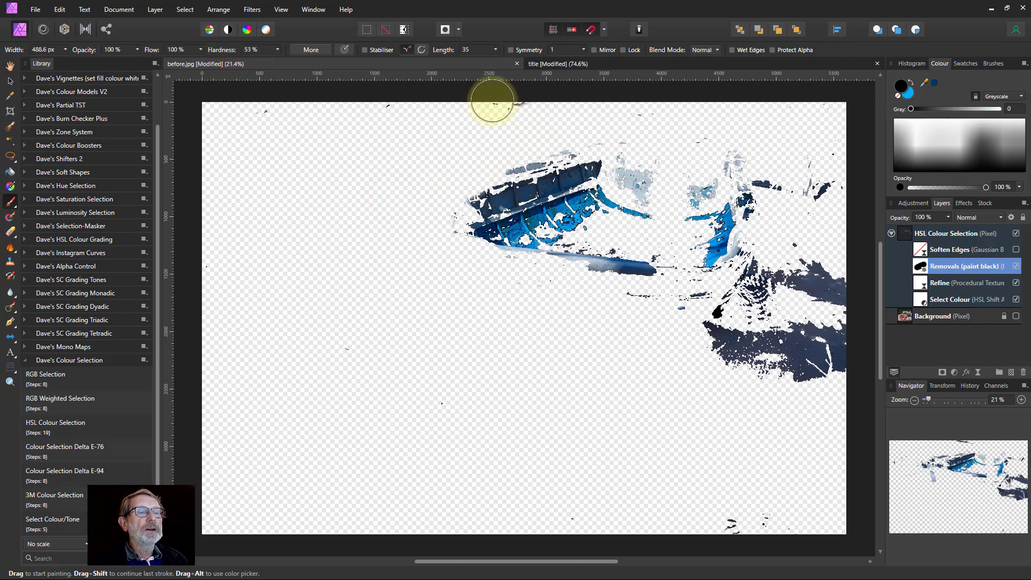
click(714, 153)
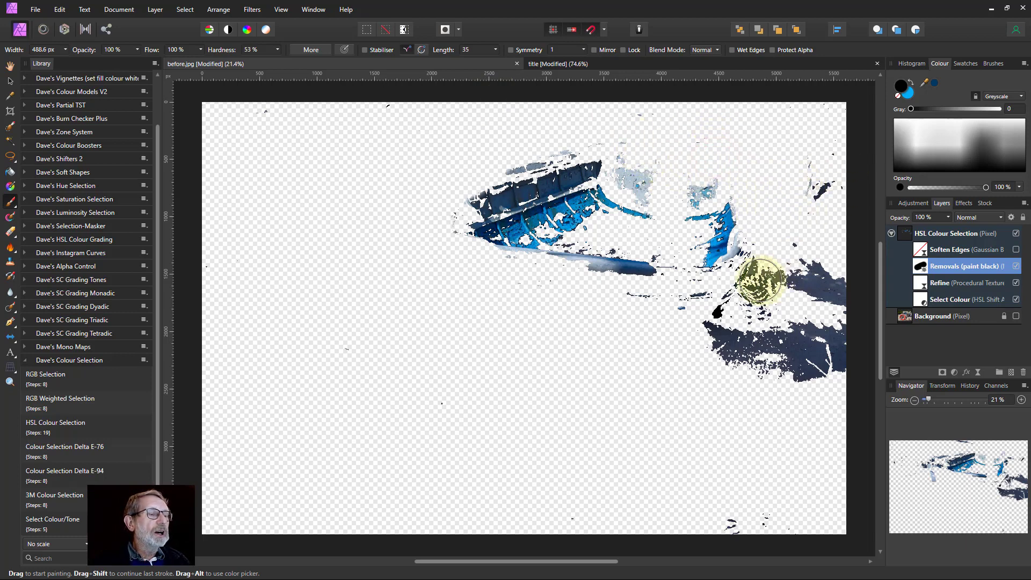
mouse_move(759, 280)
mouse_down()
mouse_move(766, 258)
mouse_move(741, 288)
mouse_move(787, 278)
mouse_move(846, 292)
mouse_move(842, 348)
mouse_move(718, 338)
mouse_move(728, 324)
mouse_move(809, 330)
mouse_move(747, 366)
mouse_move(635, 321)
mouse_move(692, 296)
mouse_move(671, 314)
mouse_move(651, 278)
mouse_move(586, 271)
mouse_move(672, 305)
mouse_up()
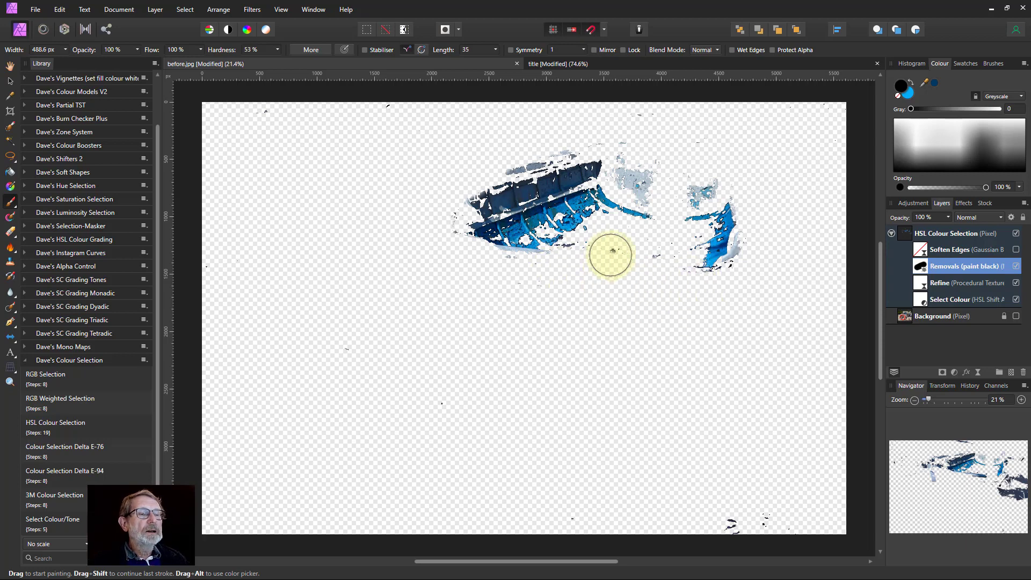
drag(610, 255, 647, 253)
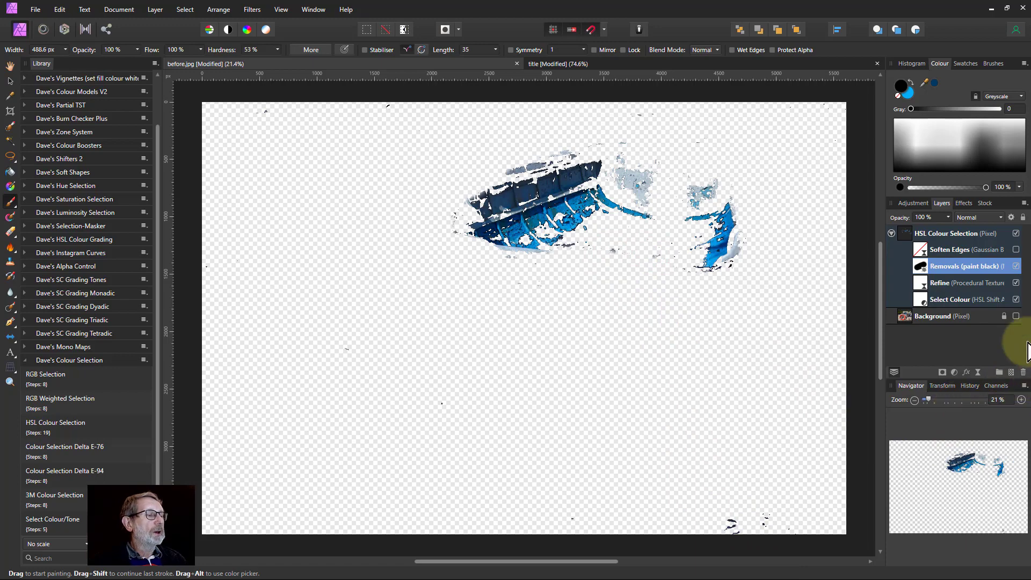
Step: Show the background again and add a Recolour adjustment inside the HSL Colour Selection group
click(1015, 316)
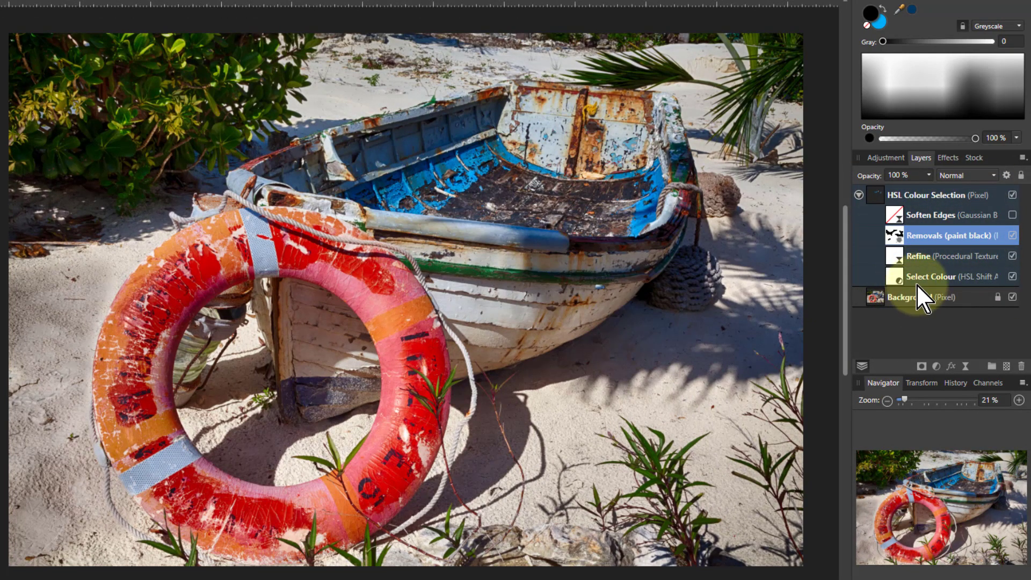
drag(894, 207, 942, 391)
click(936, 366)
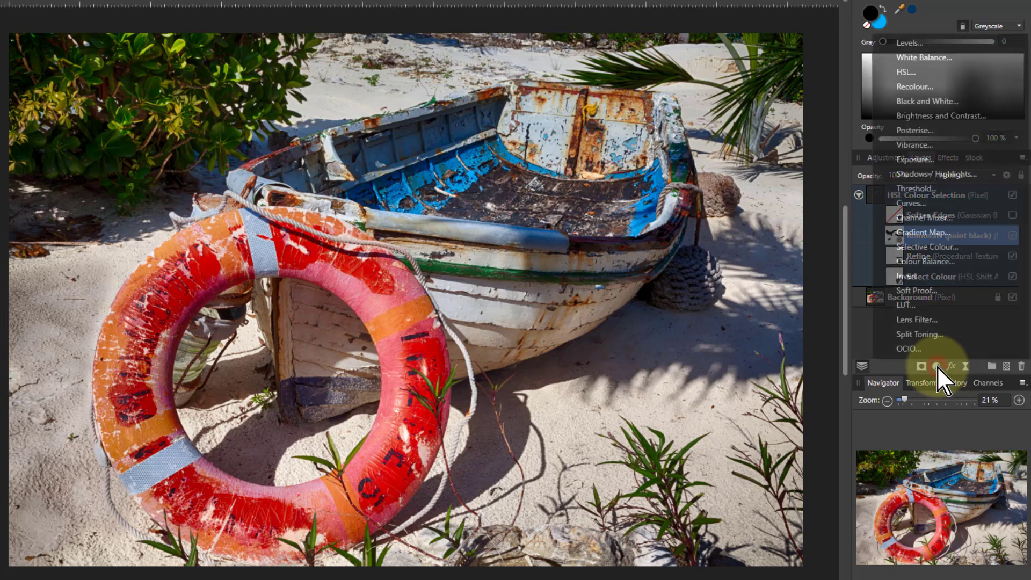
click(915, 88)
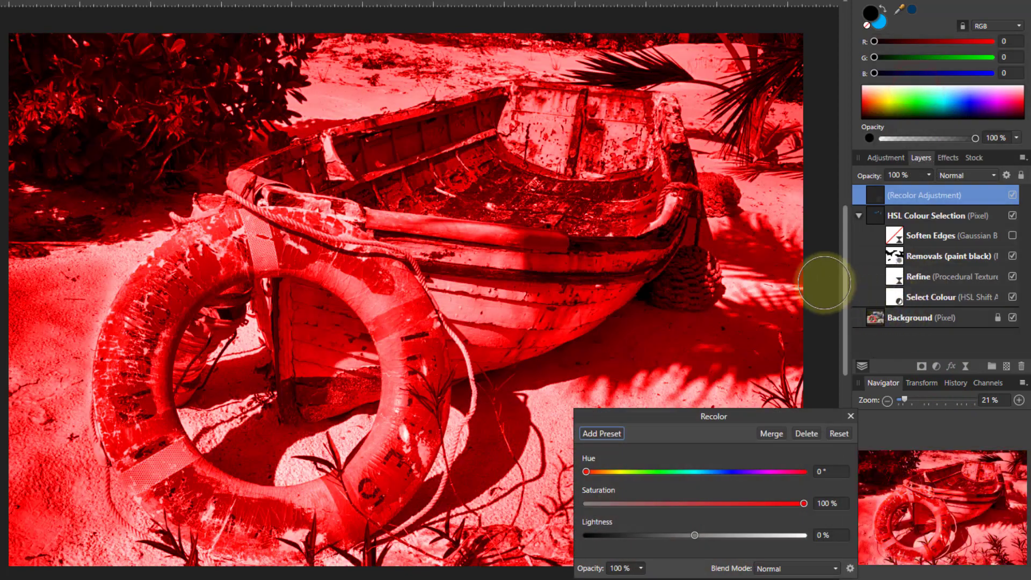
drag(877, 192, 882, 213)
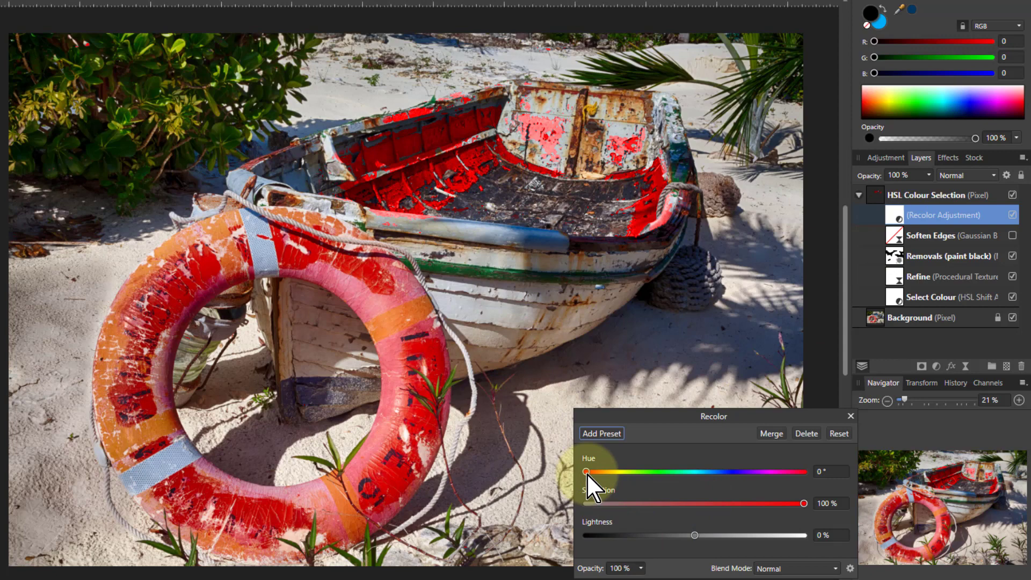
Step: Set the Recolour to Hue 83.2°, Saturation 59% and Lightness -19%
drag(588, 472, 636, 476)
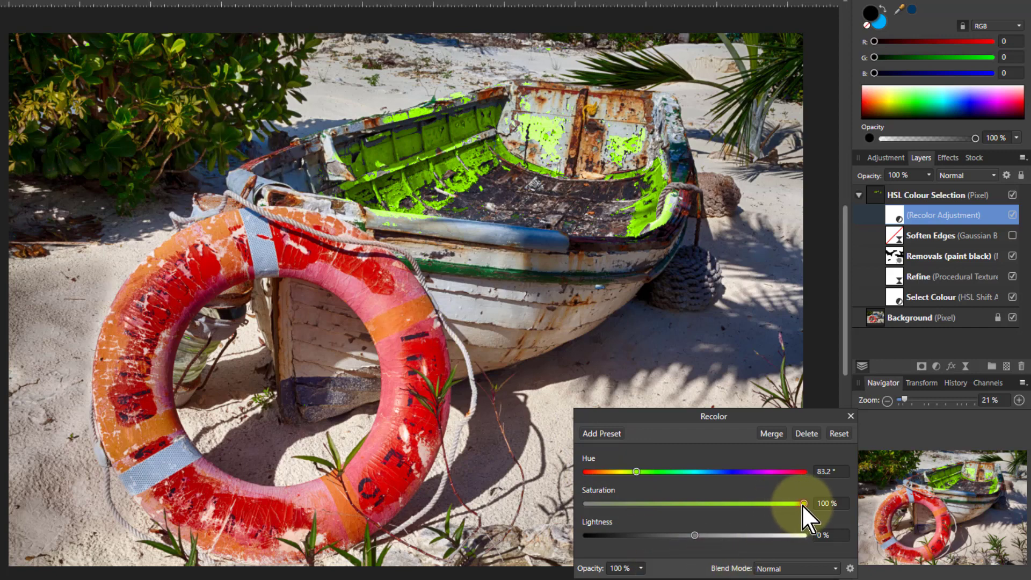
drag(802, 503, 719, 509)
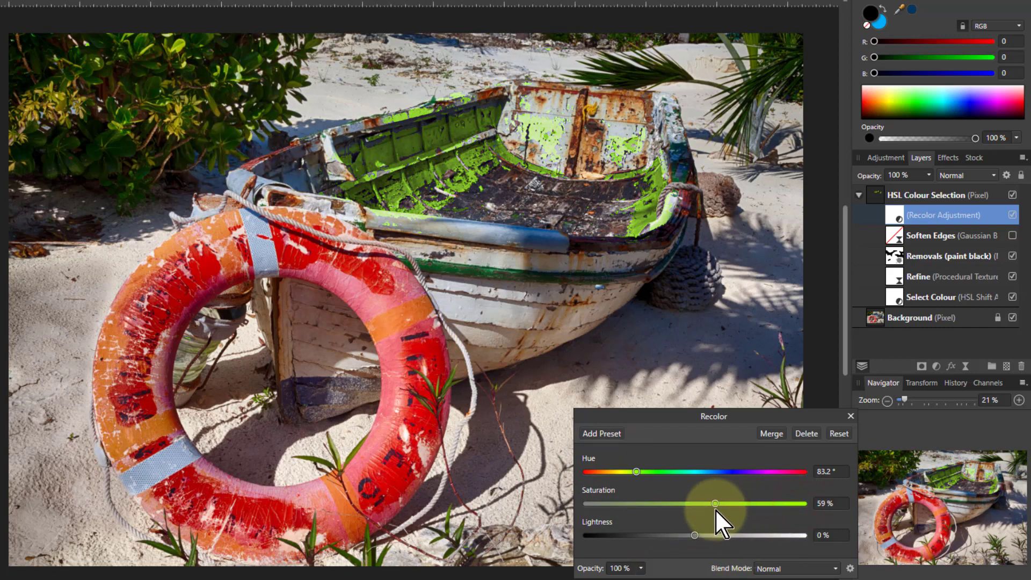
mouse_move(694, 534)
mouse_down()
mouse_move(660, 535)
mouse_move(675, 536)
mouse_up()
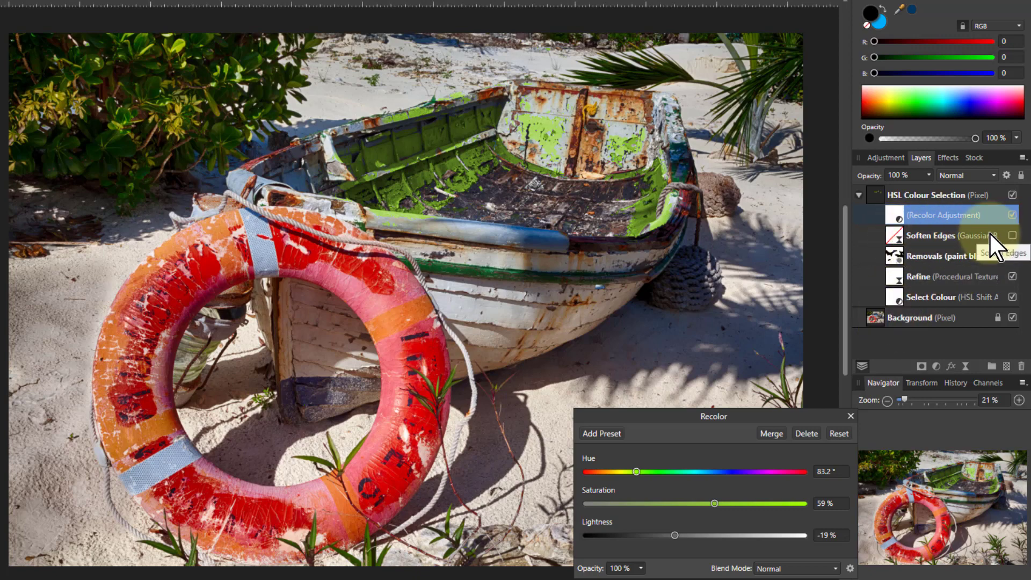
Step: Hide the Background layer to view the green paint alone on transparency
click(1012, 317)
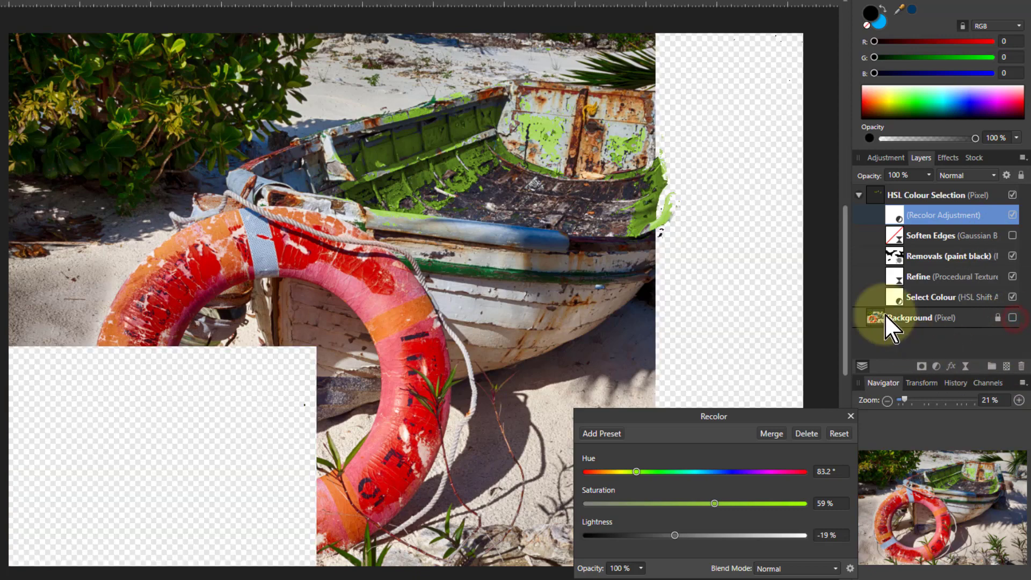
scroll(516, 178, up, 6)
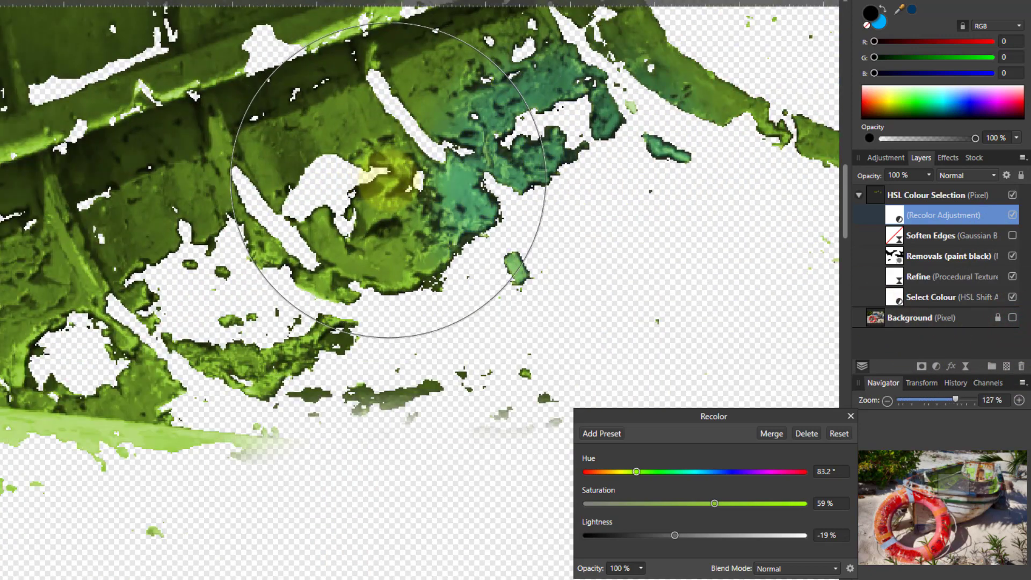
drag(414, 218, 445, 236)
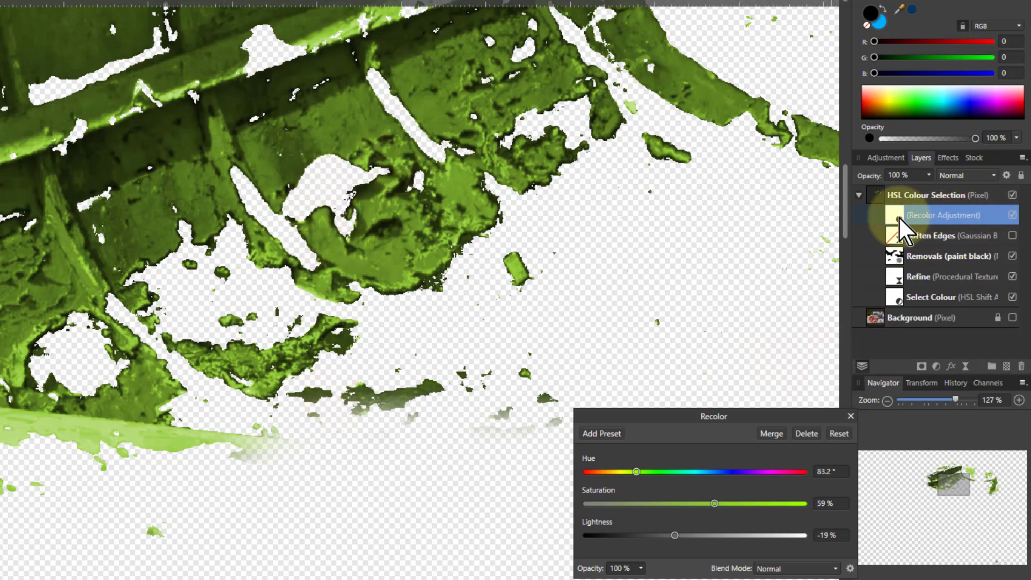
Step: Turn on the Soften Edges layer and raise its Gaussian Blur Radius to soften the edges
click(896, 236)
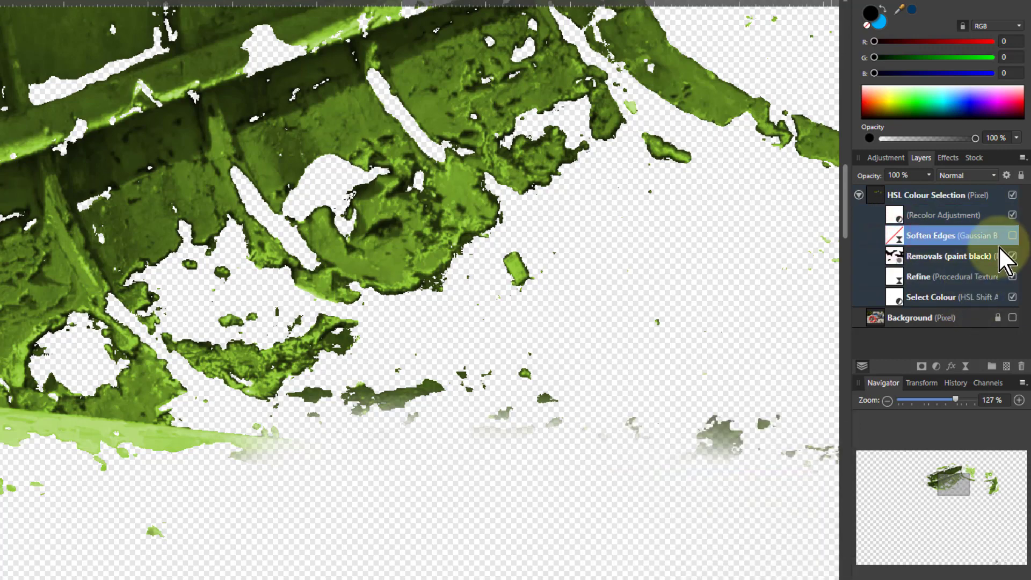
click(1012, 235)
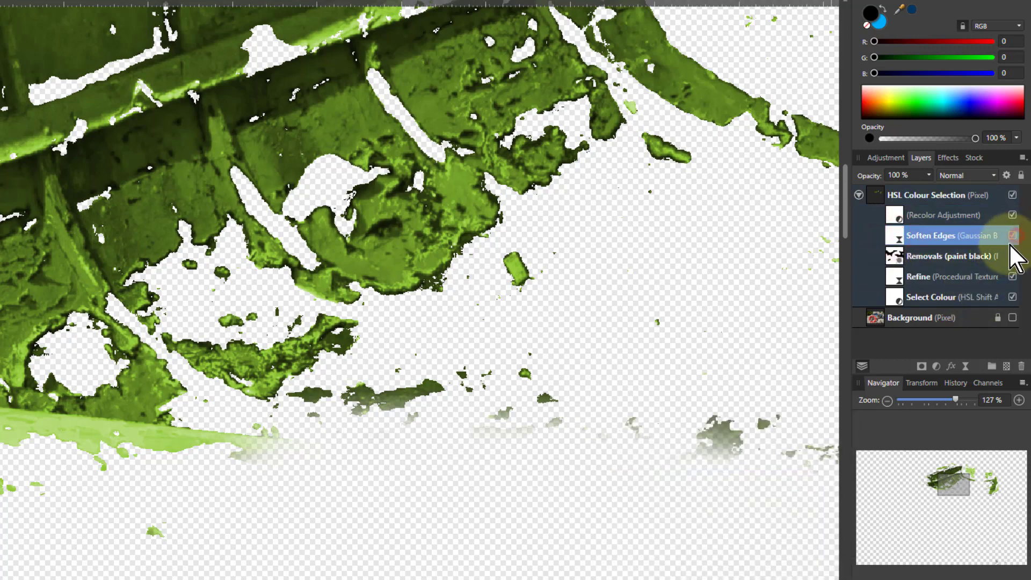
double_click(894, 237)
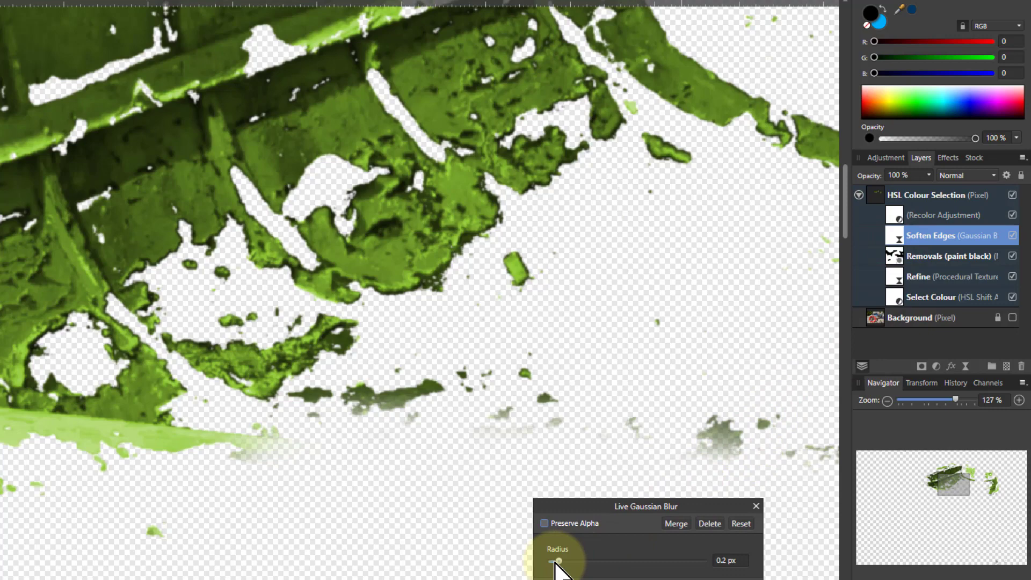
drag(566, 564, 364, 236)
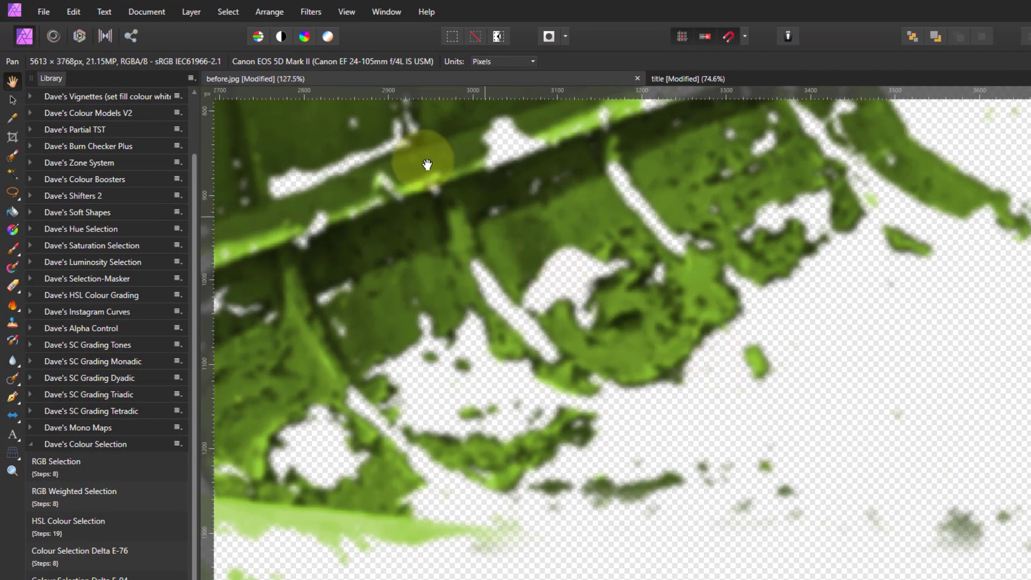
Step: Make a pixel selection from the isolated blue paint layer and fit the image to screen
click(222, 12)
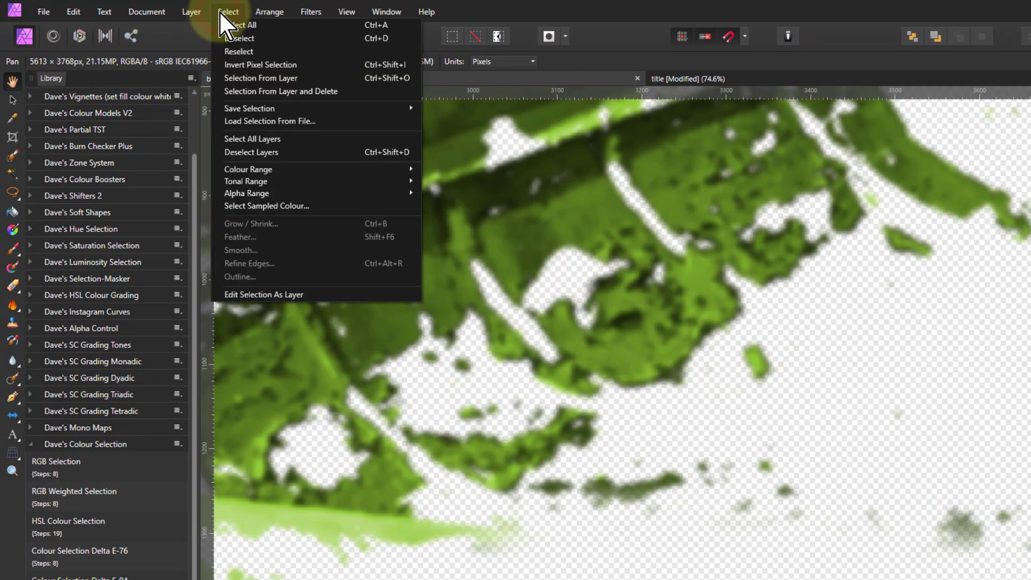
click(268, 65)
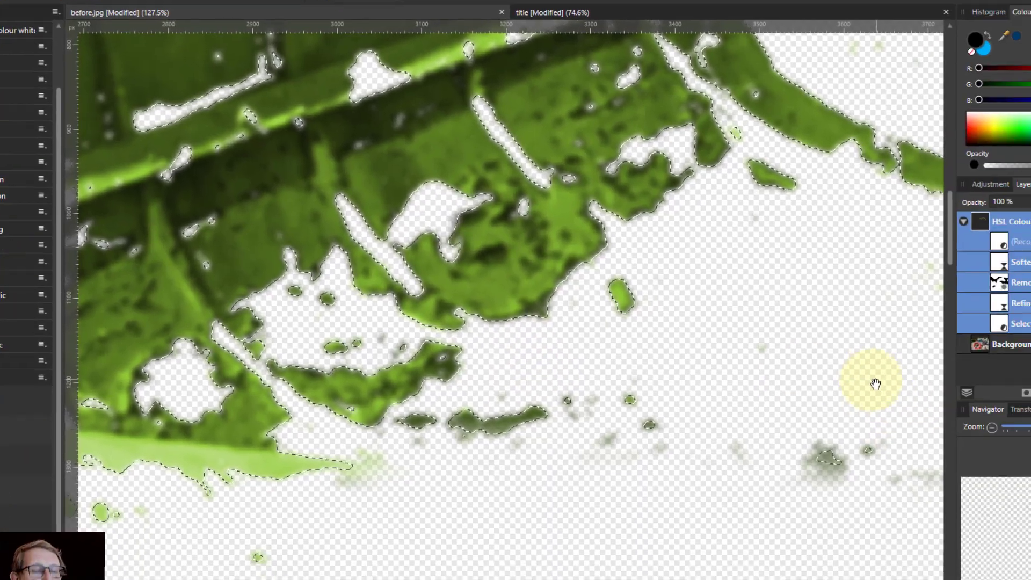
key(ctrl+0)
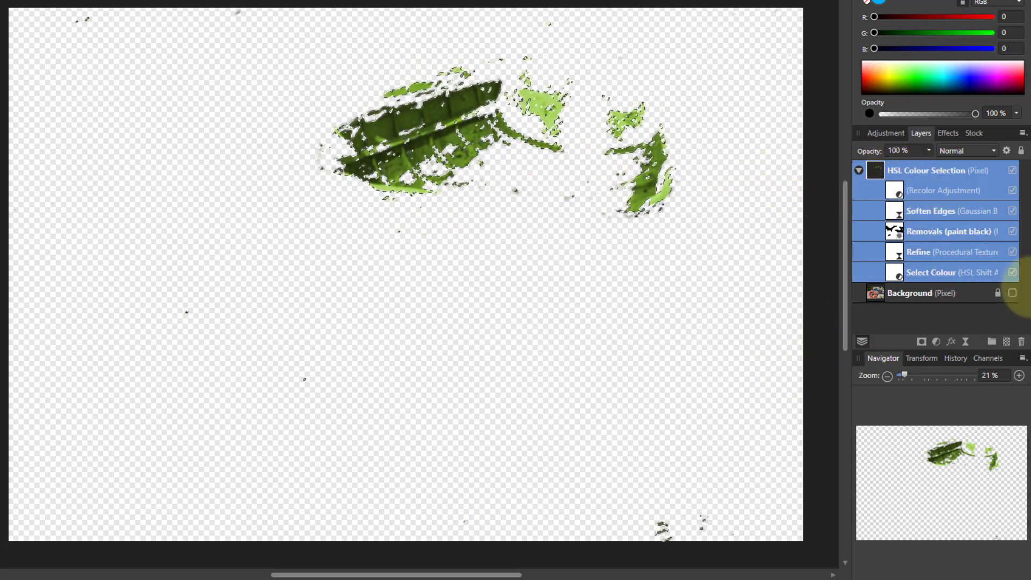
Step: Collapse and hide the HSL Colour Selection group, and show the original Background photo
click(858, 170)
click(1012, 171)
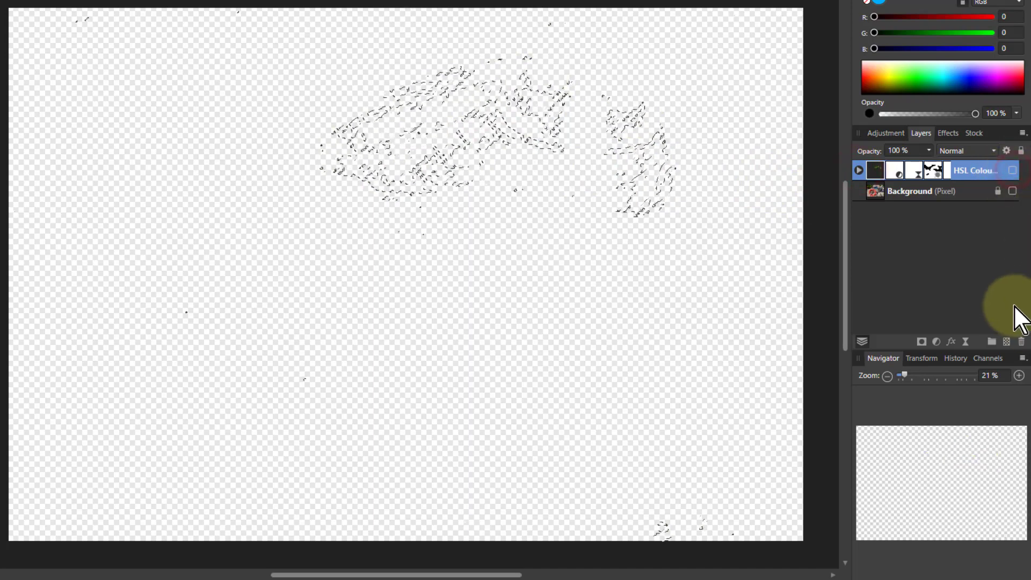
click(1012, 191)
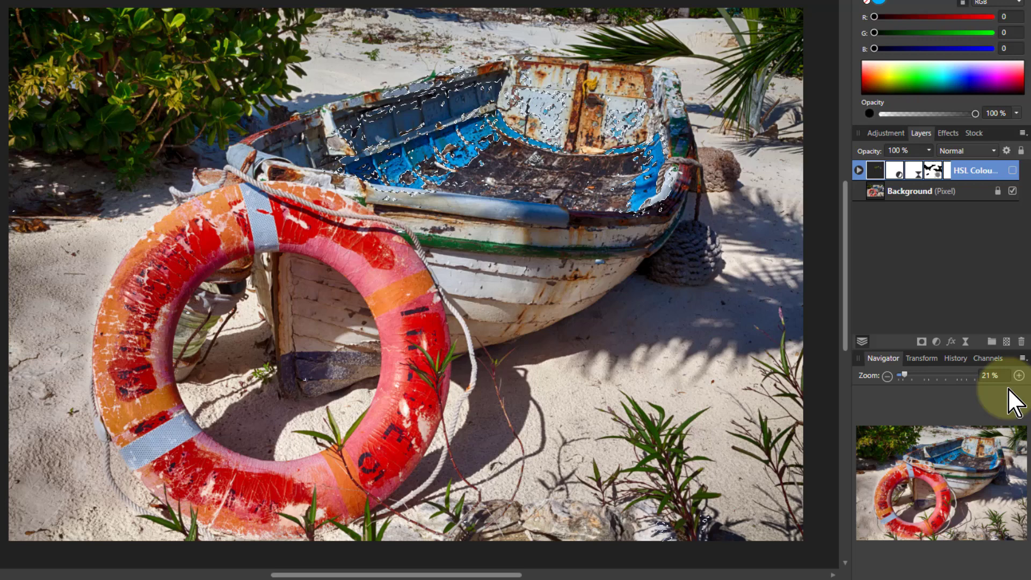
Step: Add a Recolour adjustment masked to the paint selection, giving it an olive-green tint (hue 74.4°, saturation 53%, lightness -30%), and deselect
click(935, 342)
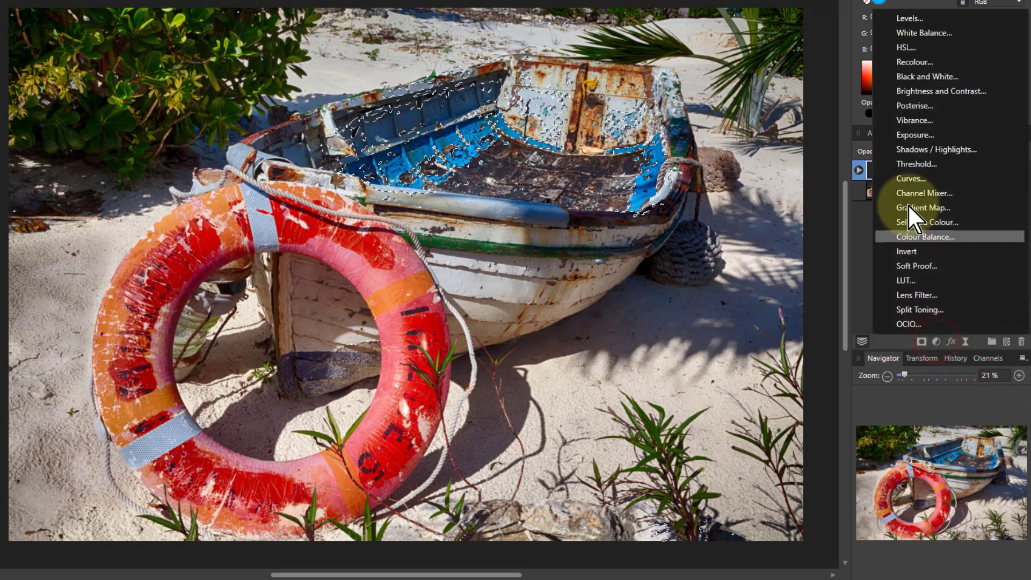
click(913, 62)
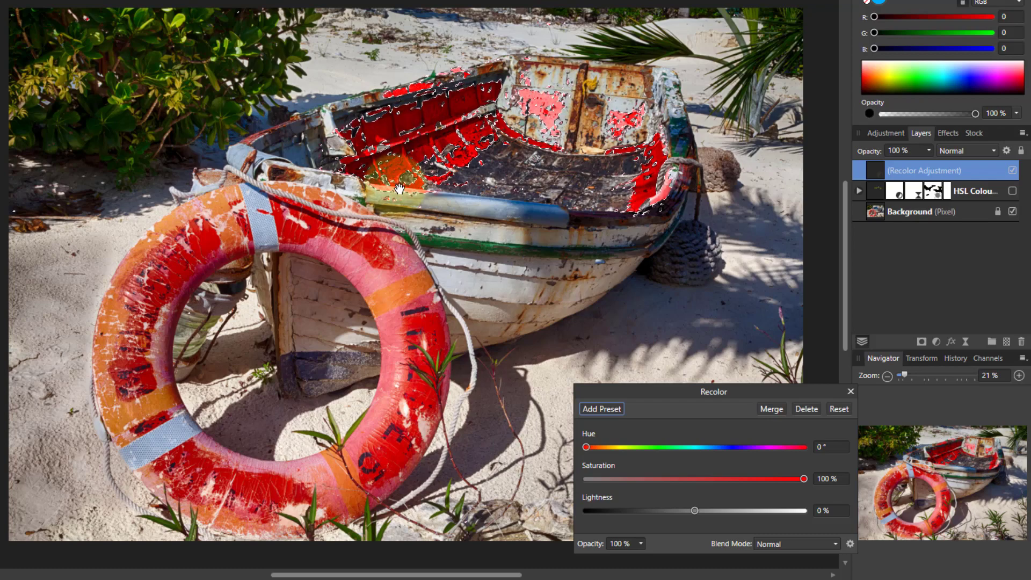
key(ctrl+d)
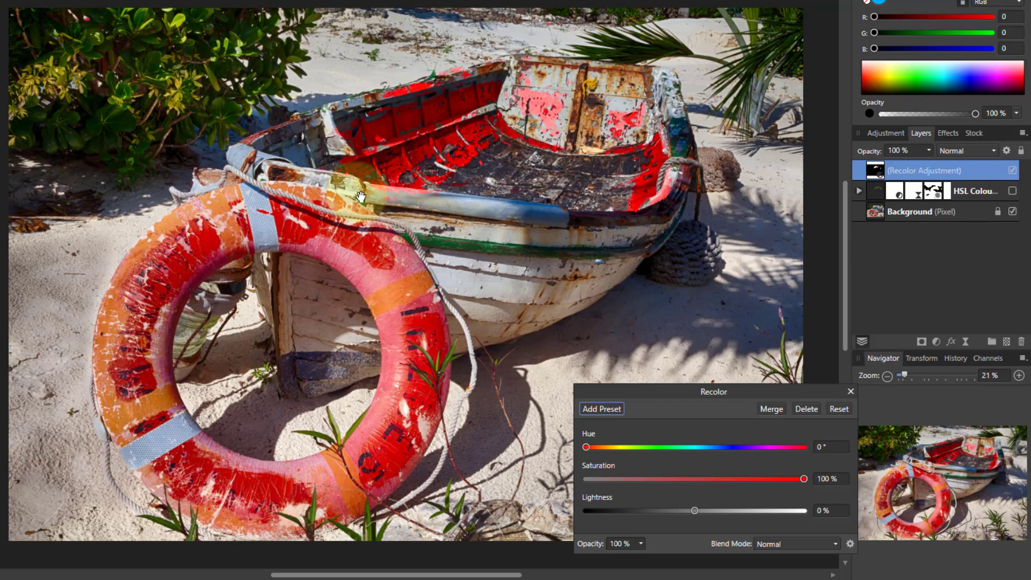
scroll(385, 176, up, 6)
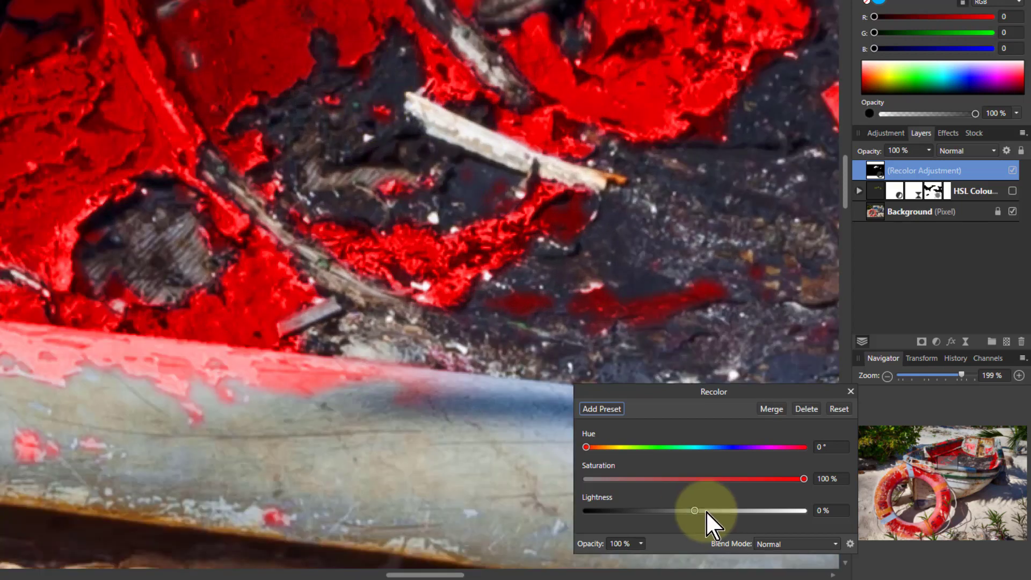
click(1013, 211)
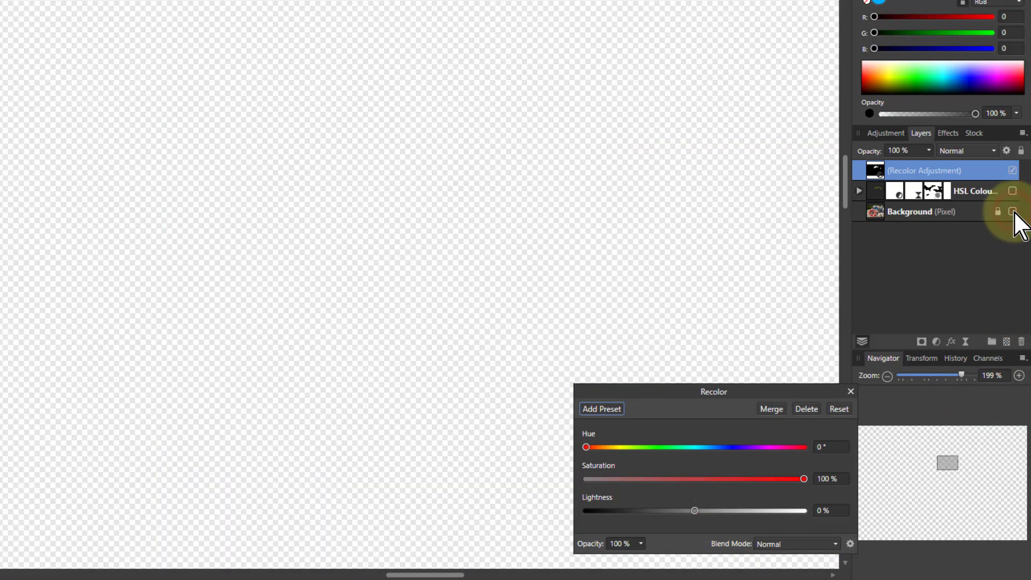
click(1013, 211)
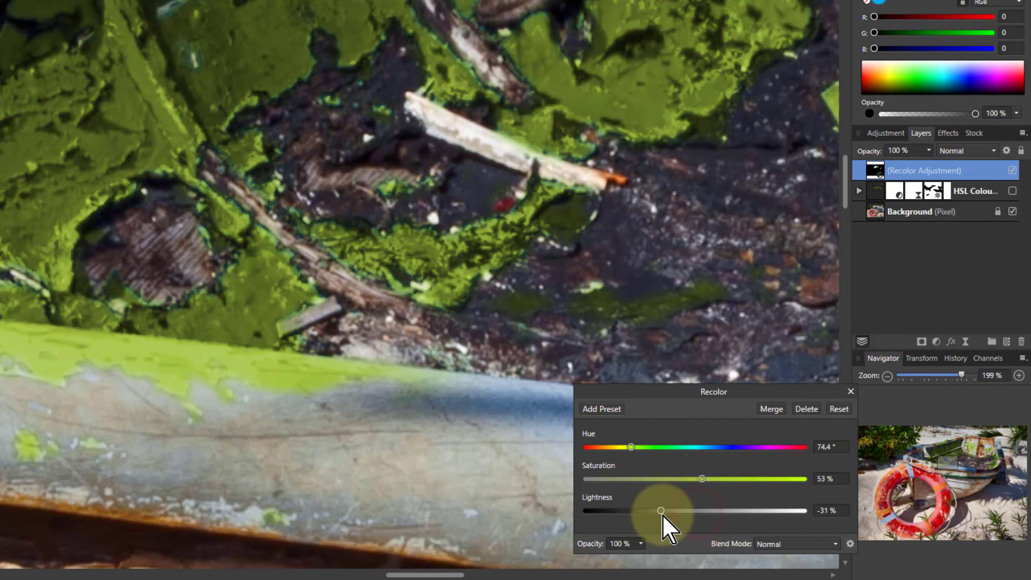
key(ctrl+0)
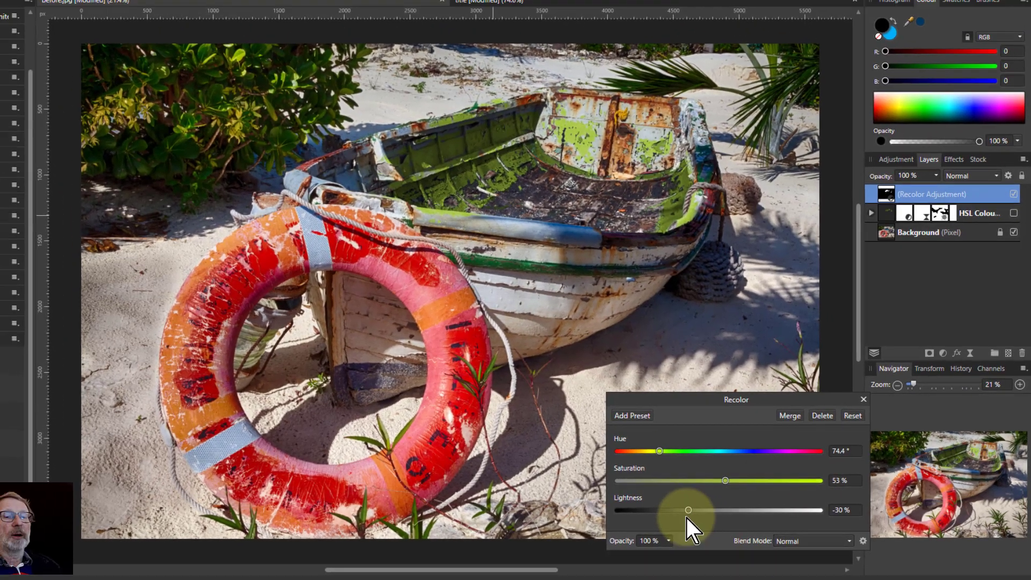